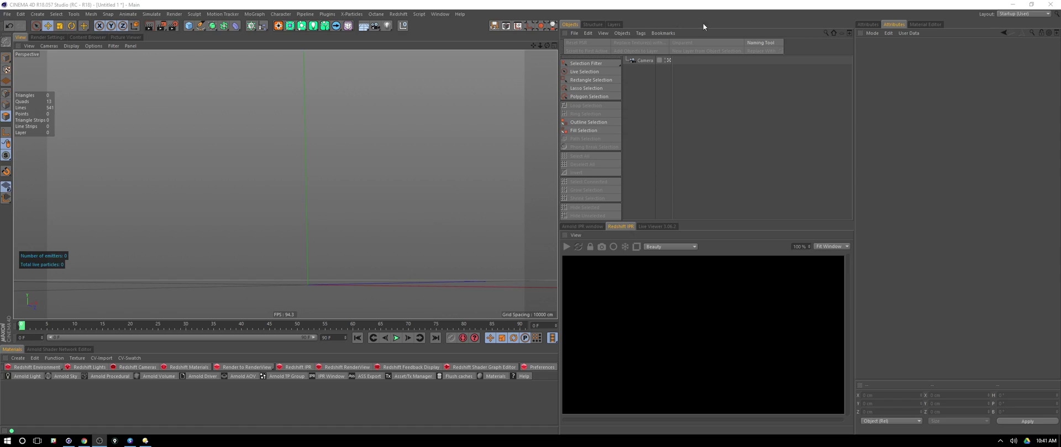
Review the Redshift render settings' global illumination and integration pages.
{"action": "left_click", "coordinate": [47, 37]}
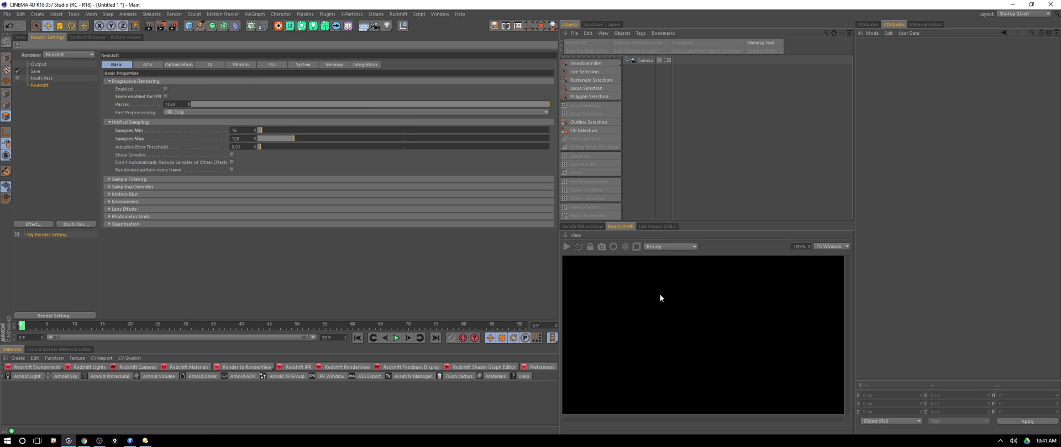
{"action": "left_click", "coordinate": [212, 65]}
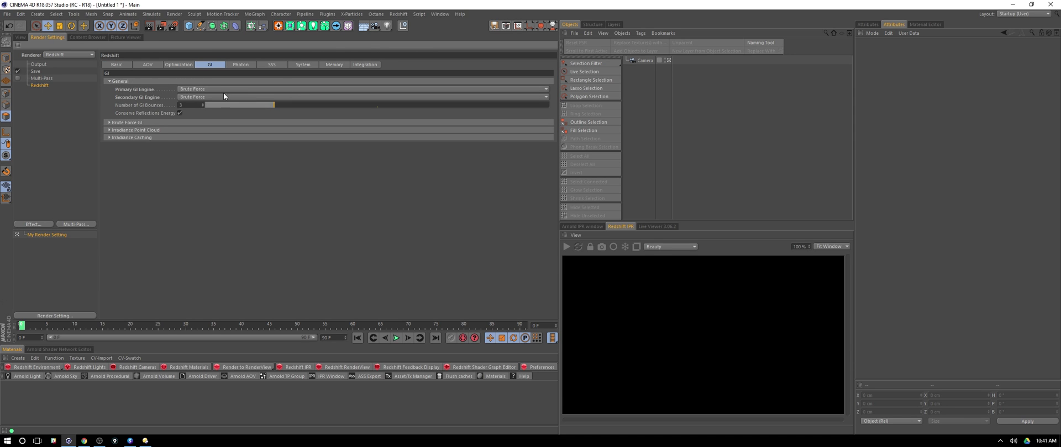
{"action": "left_click", "coordinate": [370, 65]}
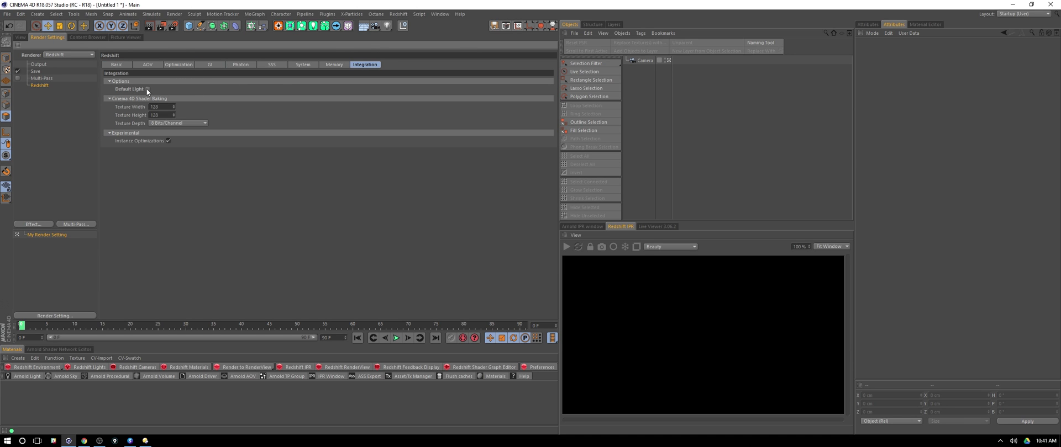
Add a Plane primitive sized 5000 × 5000 cm with one width and one height segment.
{"action": "left_click", "coordinate": [21, 37]}
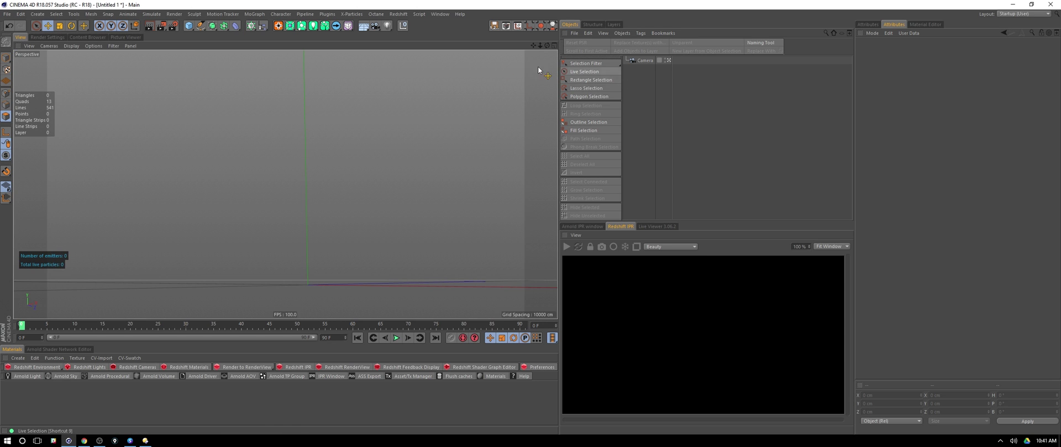
{"action": "left_click_drag", "start_coordinate": [188, 26], "coordinate": [259, 46]}
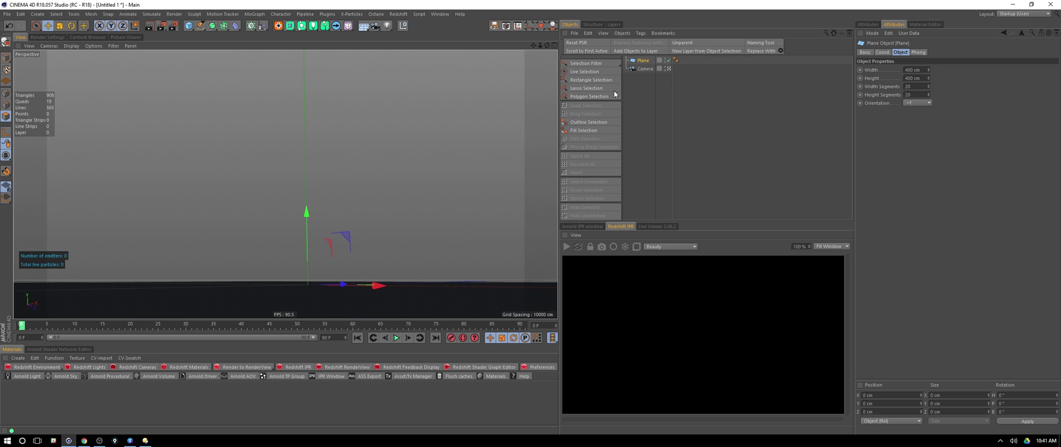
{"action": "left_click", "coordinate": [914, 70]}
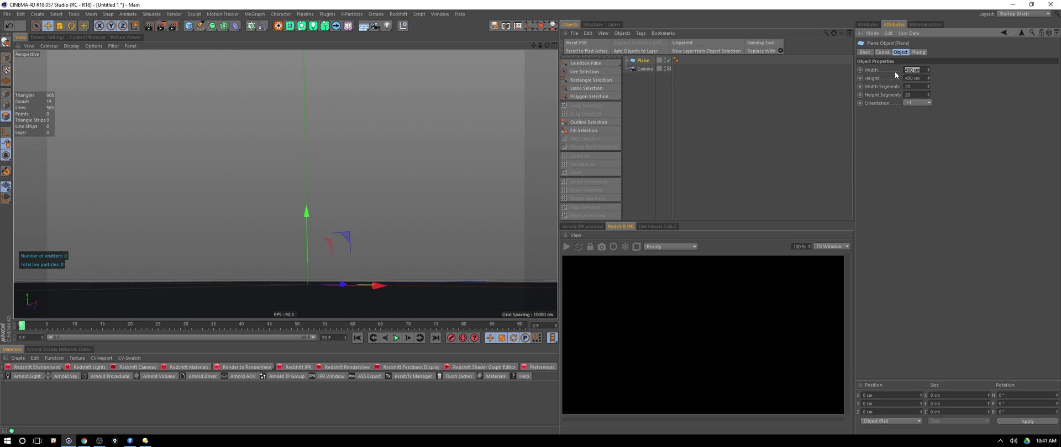
{"action": "key", "text": "Tab"}
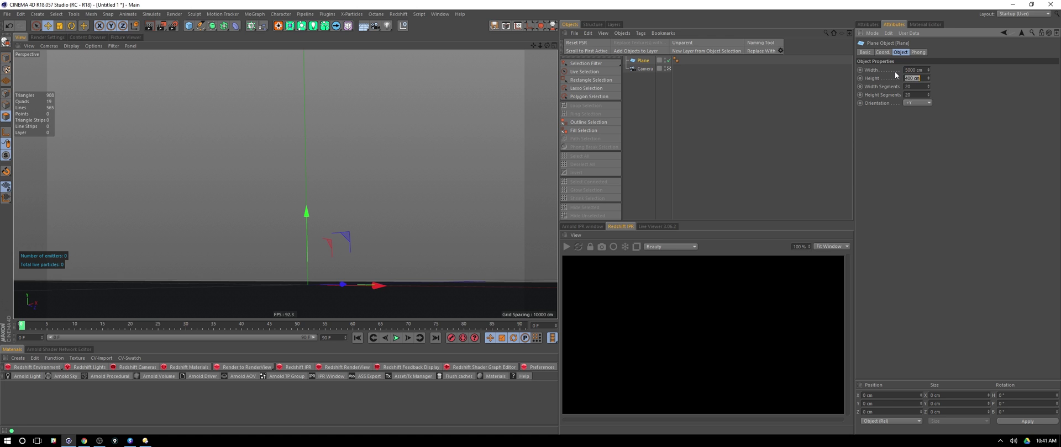
{"action": "type", "text": "5000"}
{"action": "key", "text": "Return"}
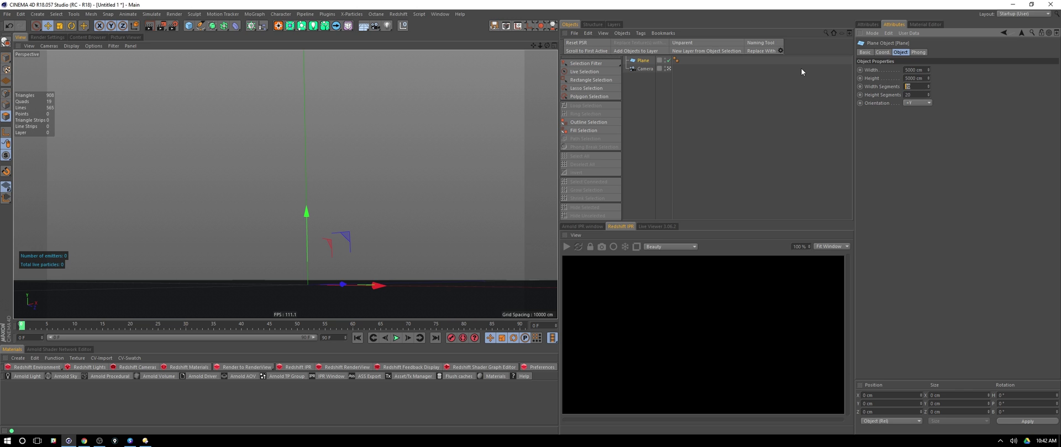
{"action": "type", "text": "1"}
{"action": "key", "text": "Tab"}
{"action": "type", "text": "1"}
{"action": "key", "text": "Return"}
Merge IronGiant.obj with No Material import, then start the Redshift interactive preview.
{"action": "left_click", "coordinate": [654, 87]}
{"action": "left_click", "coordinate": [575, 34]}
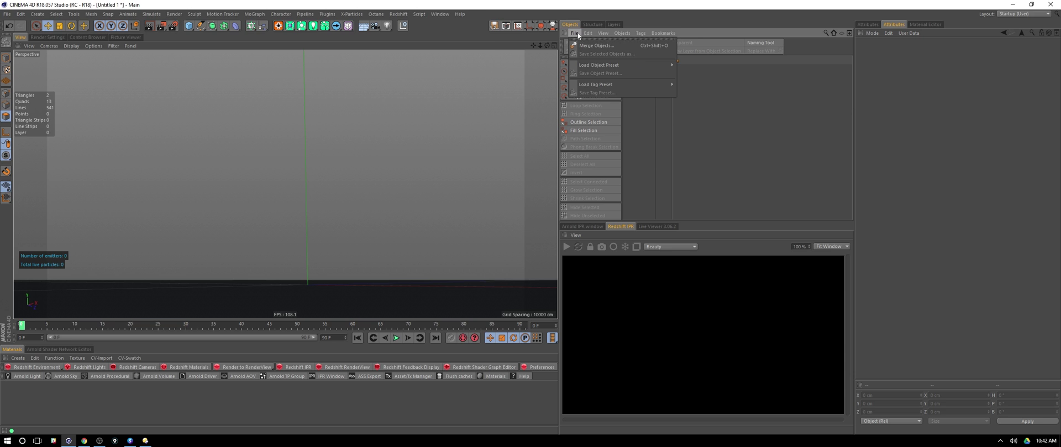
{"action": "left_click", "coordinate": [596, 45]}
{"action": "double_click", "coordinate": [280, 78]}
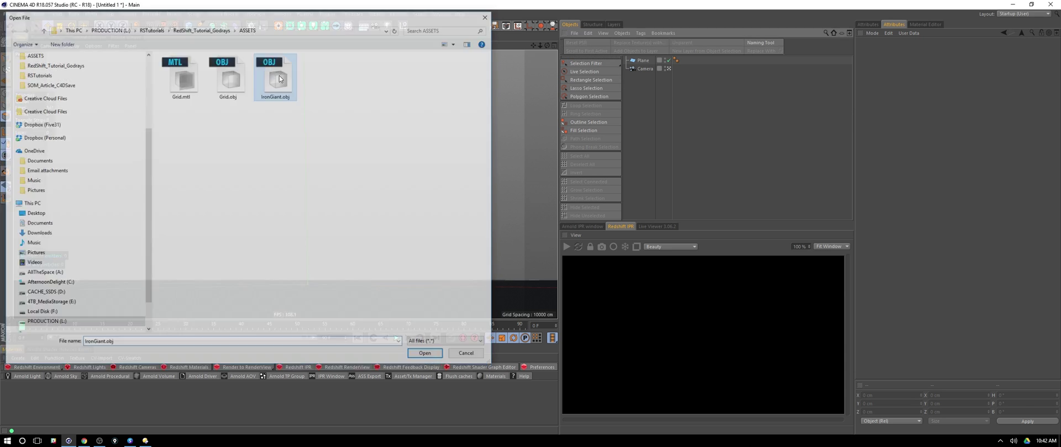
{"action": "left_click", "coordinate": [290, 98]}
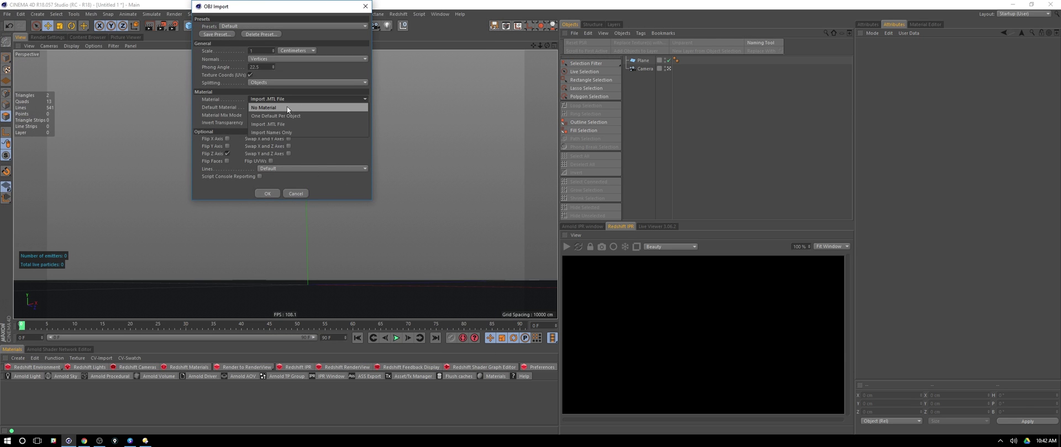
{"action": "left_click", "coordinate": [287, 108]}
{"action": "left_click", "coordinate": [267, 193]}
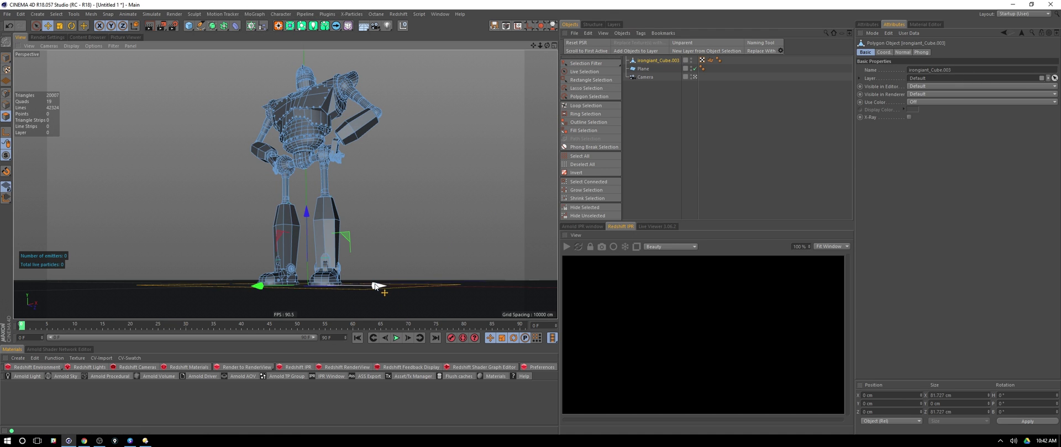
{"action": "left_click", "coordinate": [665, 97]}
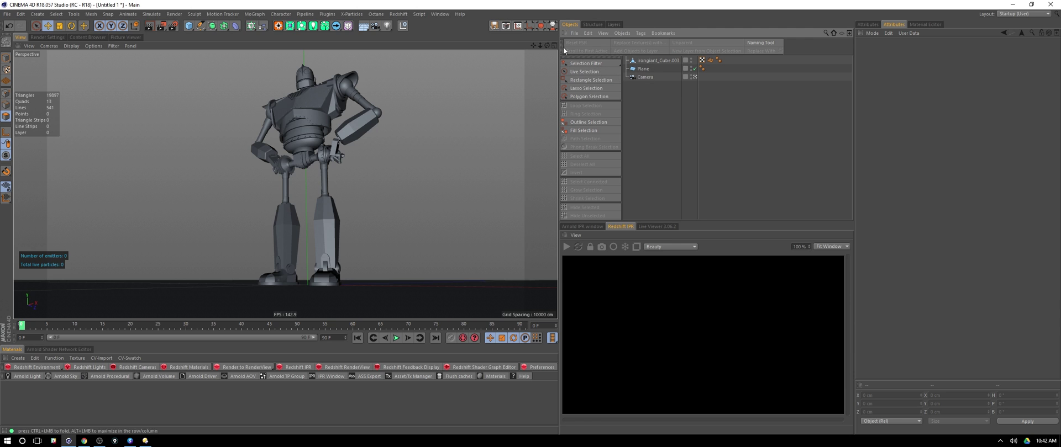
{"action": "left_click", "coordinate": [566, 247]}
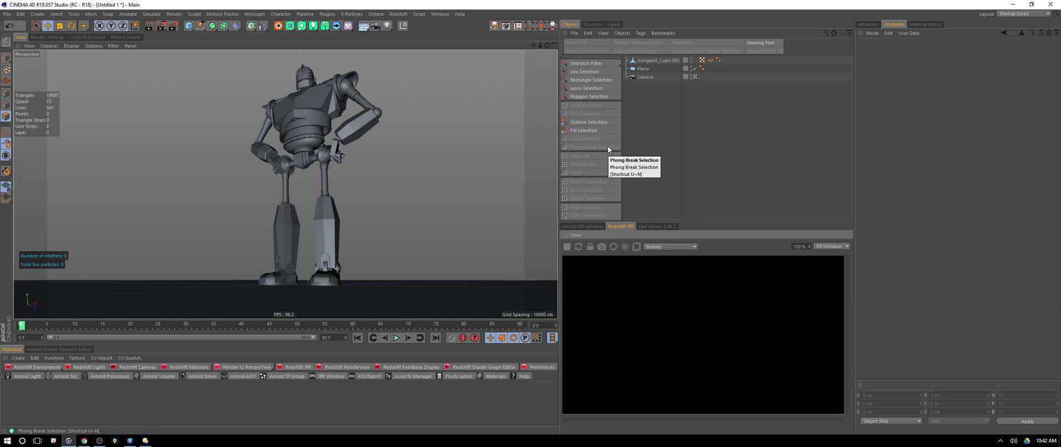
Add an RS Spot Light with a Target tag aimed at the Iron Giant.
{"action": "left_click", "coordinate": [566, 247]}
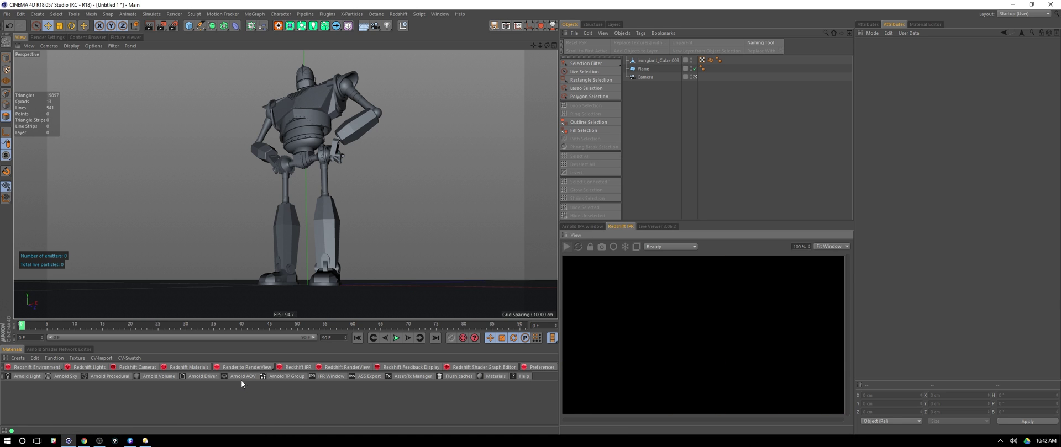
{"action": "left_click", "coordinate": [98, 371]}
{"action": "mouse_move", "coordinate": [113, 371]}
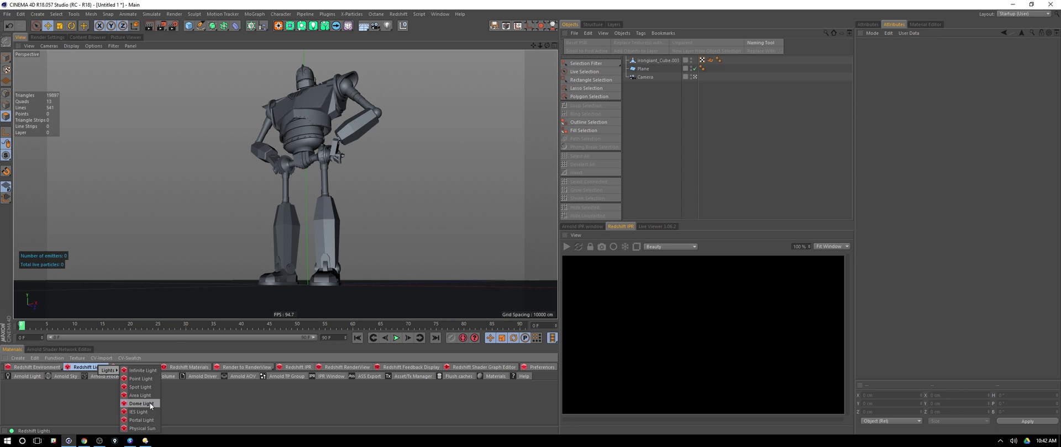
{"action": "left_click", "coordinate": [144, 388]}
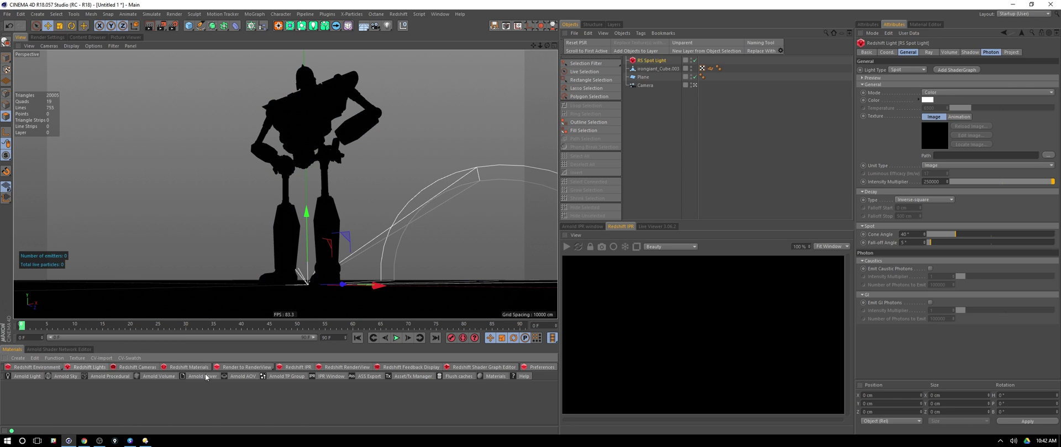
{"action": "right_click", "coordinate": [657, 63]}
{"action": "mouse_move", "coordinate": [718, 57]}
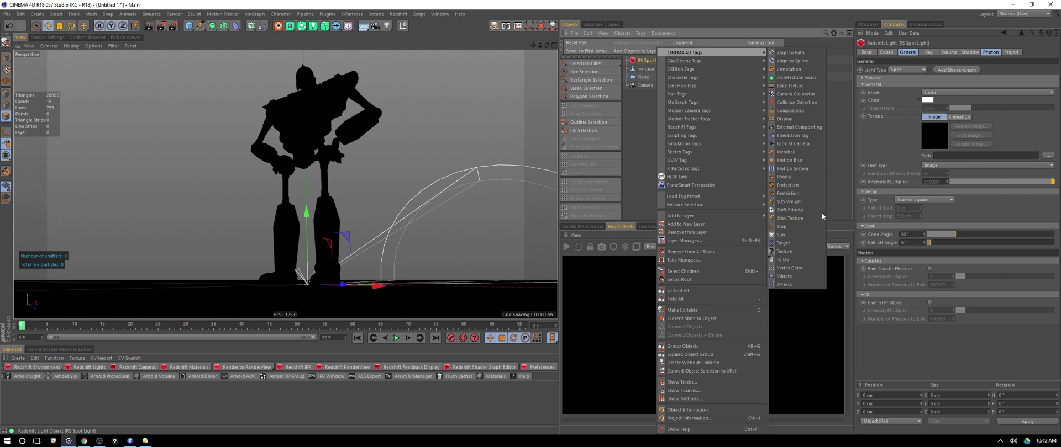
{"action": "left_click", "coordinate": [795, 250]}
{"action": "left_click_drag", "start_coordinate": [658, 68], "coordinate": [912, 76]}
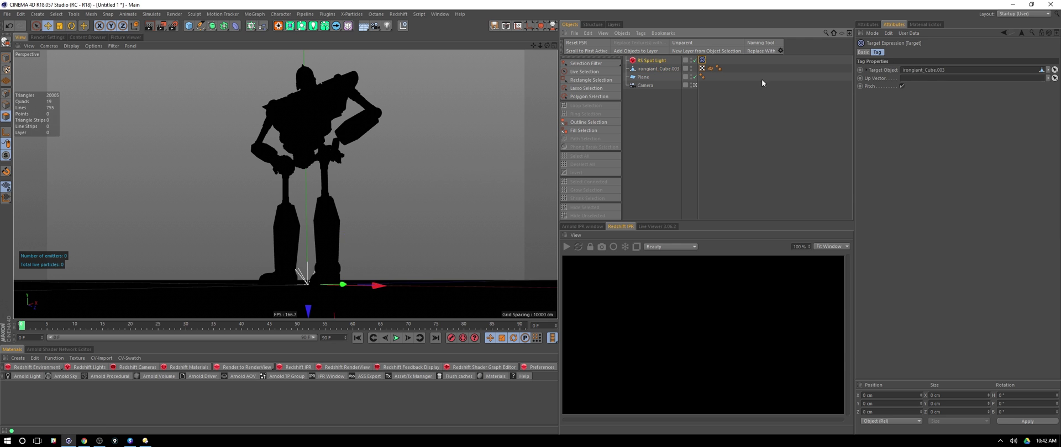
Raise the spot light high above the robot and shift it off to one side.
{"action": "left_click", "coordinate": [652, 61]}
{"action": "left_click_drag", "start_coordinate": [308, 312], "coordinate": [165, 69]}
{"action": "left_click", "coordinate": [553, 46]}
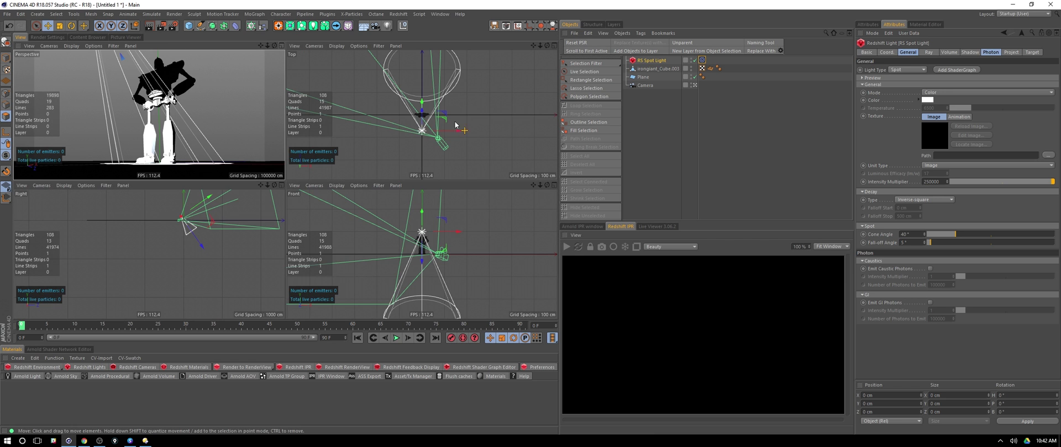
{"action": "left_click_drag", "start_coordinate": [427, 222], "coordinate": [365, 216]}
{"action": "left_click_drag", "start_coordinate": [379, 133], "coordinate": [355, 176]}
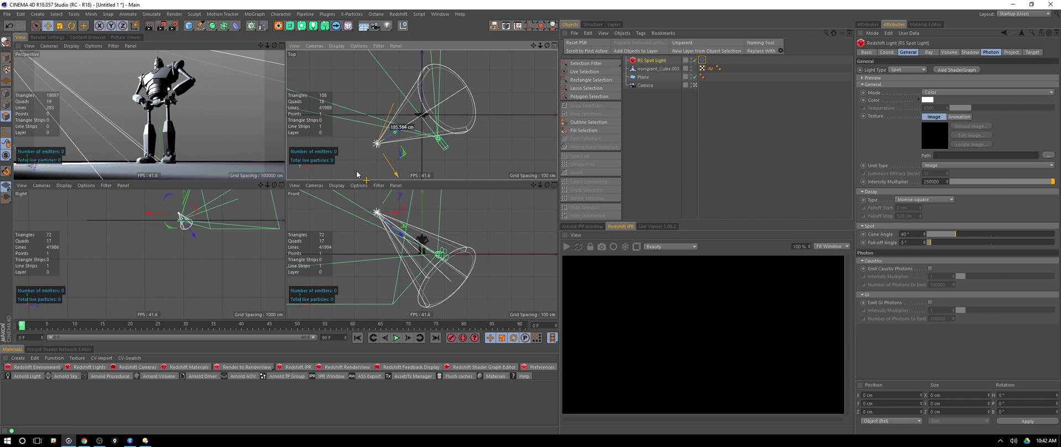
{"action": "left_click", "coordinate": [281, 46]}
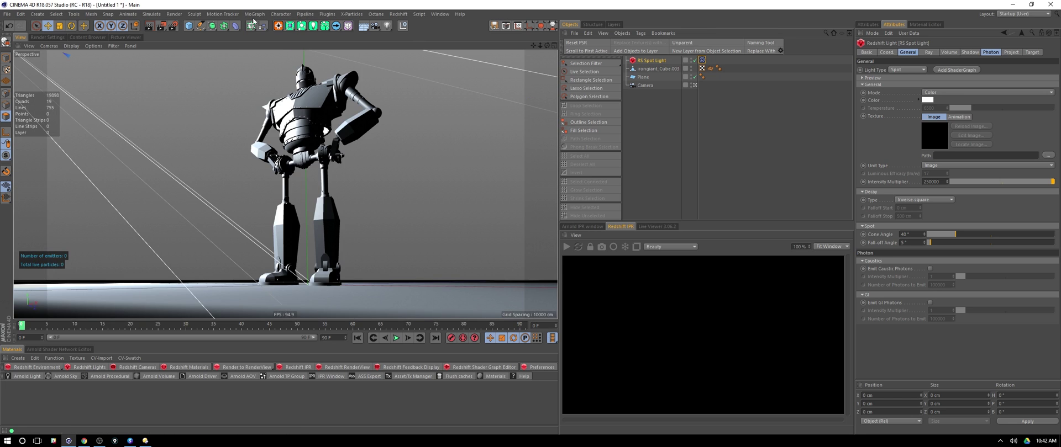
Start the Redshift IPR and set the spot light's volume Contribution Scale 0.5, Samples 64.
{"action": "left_click", "coordinate": [567, 248]}
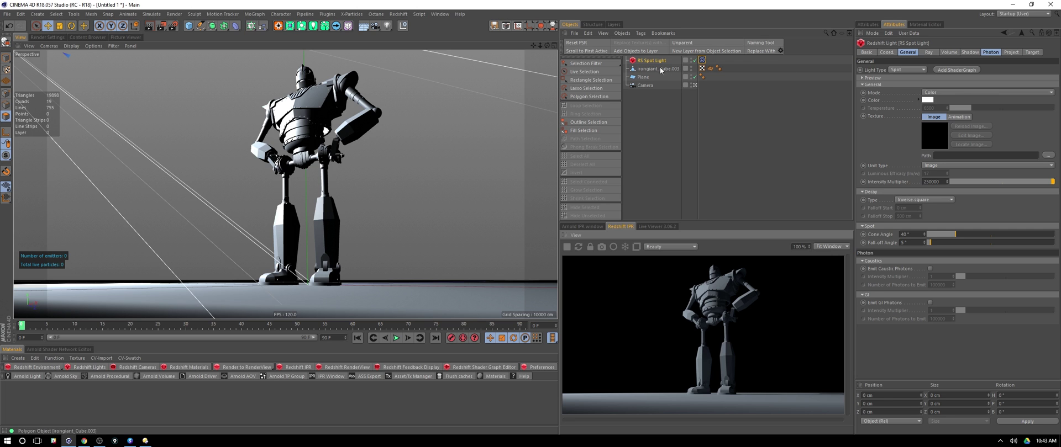
{"action": "left_click", "coordinate": [951, 53]}
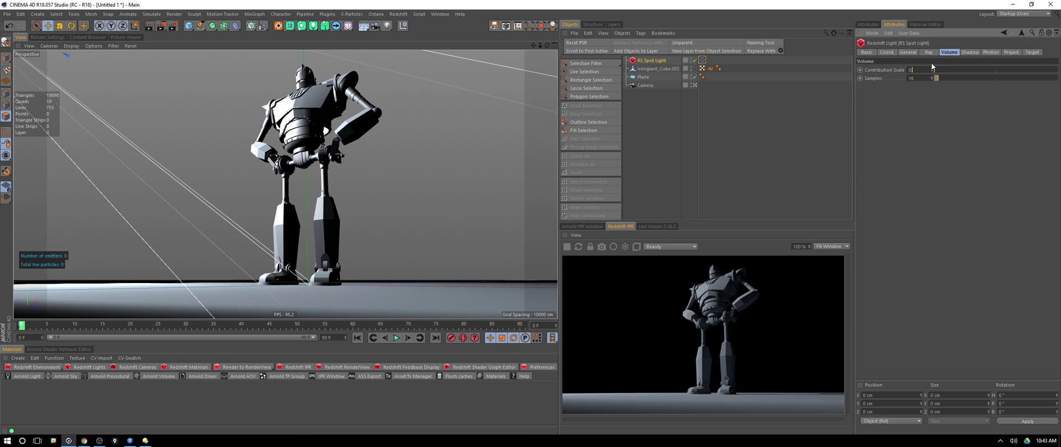
{"action": "type", "text": ".5"}
{"action": "key", "text": "Return"}
{"action": "key", "text": "Tab"}
{"action": "type", "text": "64"}
{"action": "key", "text": "Return"}
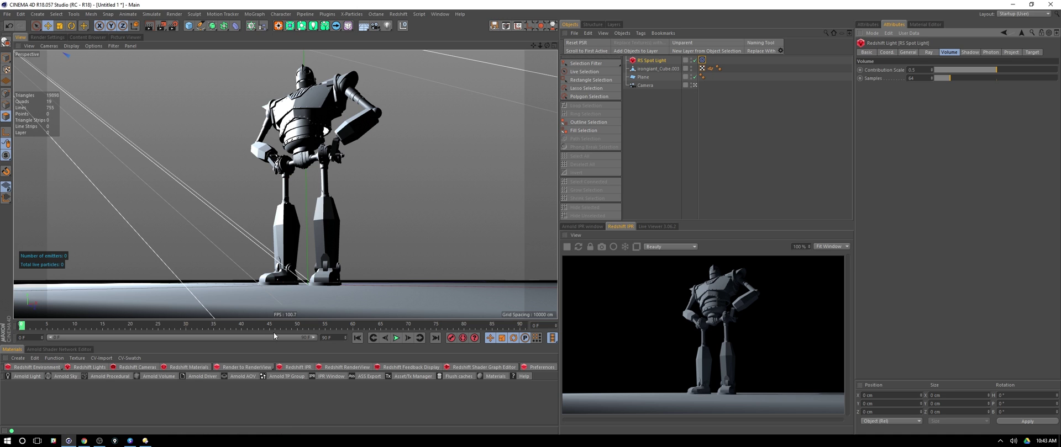
Add a Redshift Environment fog with Scattering 0.05 and Phase around -0.777.
{"action": "left_click", "coordinate": [48, 369]}
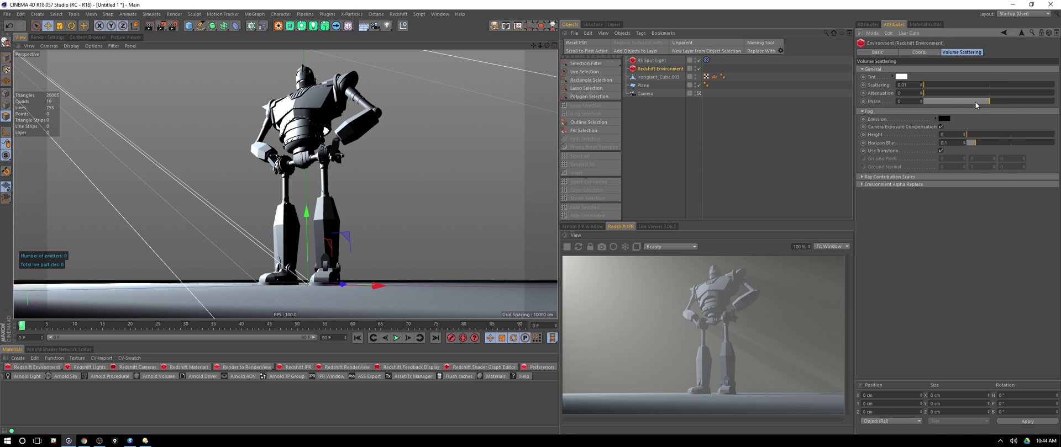
{"action": "left_click", "coordinate": [939, 101]}
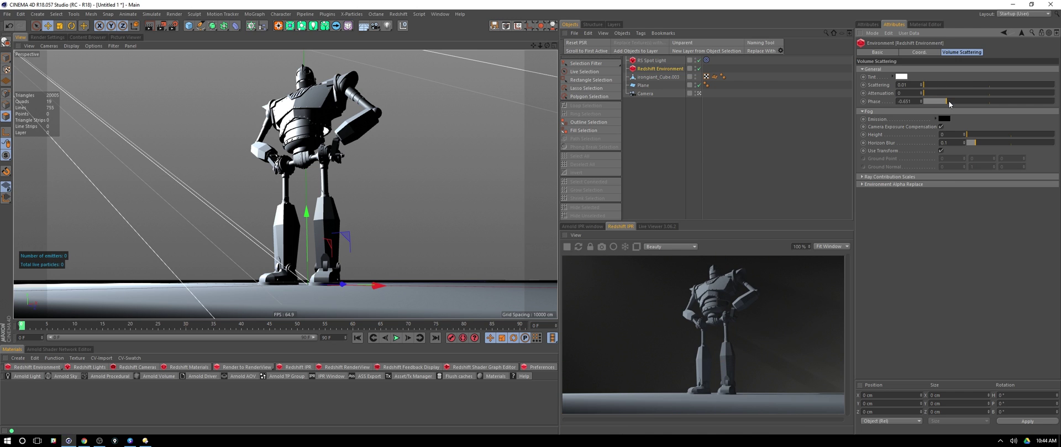
{"action": "left_click_drag", "start_coordinate": [948, 100], "coordinate": [956, 102]}
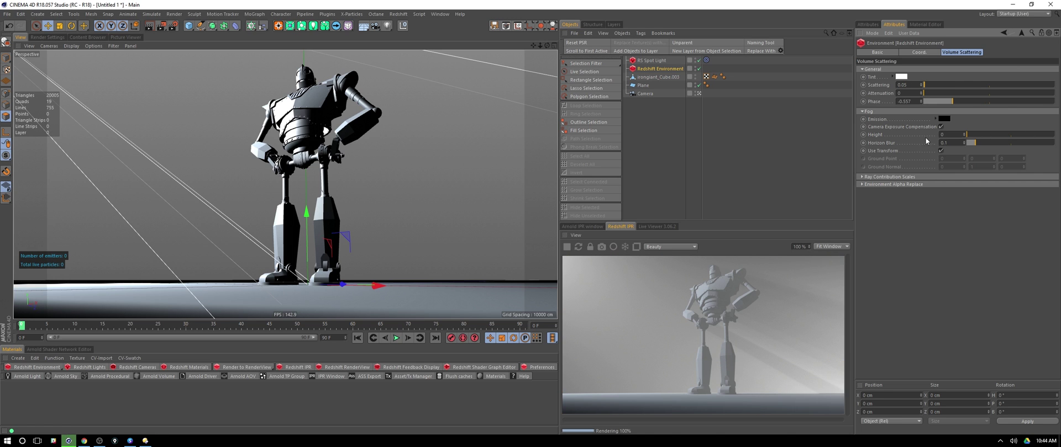
{"action": "left_click_drag", "start_coordinate": [946, 103], "coordinate": [939, 102]}
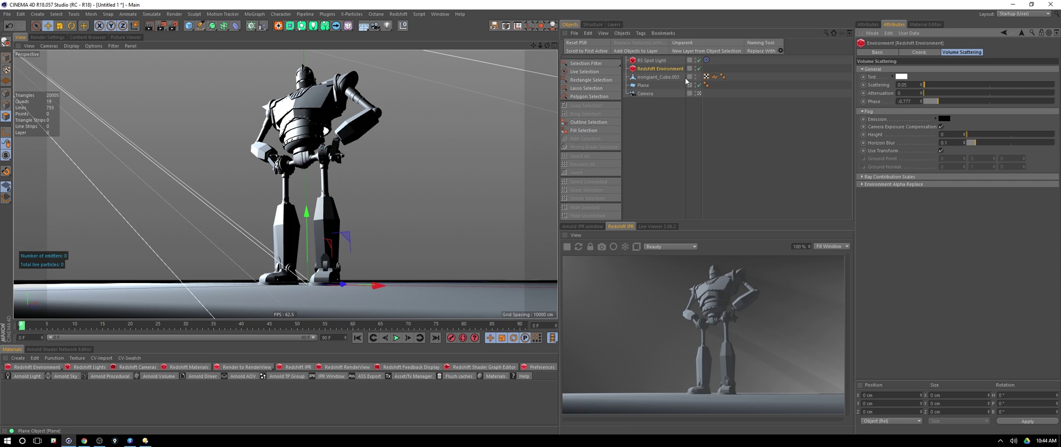
Try a light cyan colour on the RS Spot Light, then revert it to near white.
{"action": "left_click", "coordinate": [840, 61]}
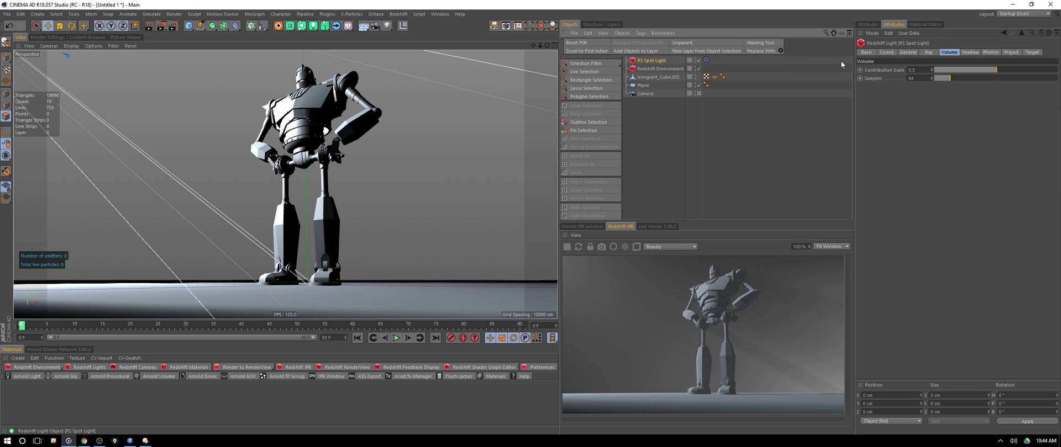
{"action": "left_click", "coordinate": [928, 101]}
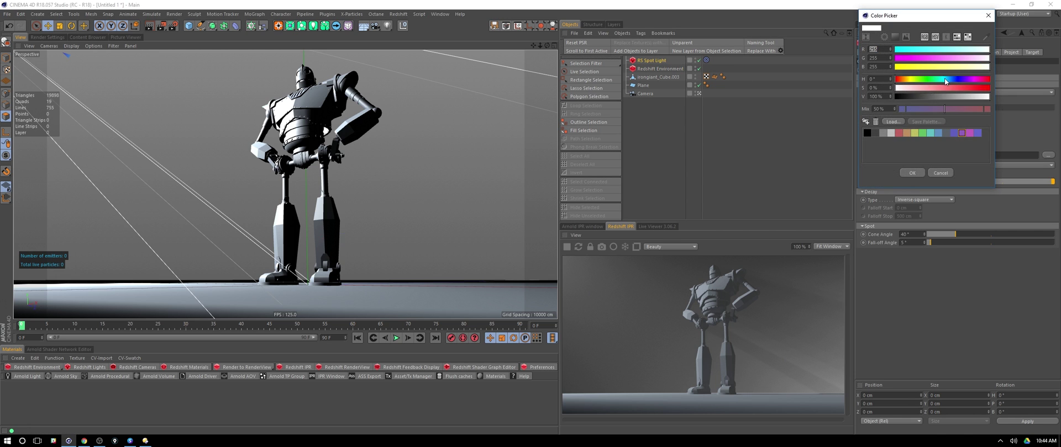
{"action": "left_click", "coordinate": [944, 80]}
{"action": "left_click", "coordinate": [913, 88]}
{"action": "left_click", "coordinate": [919, 175]}
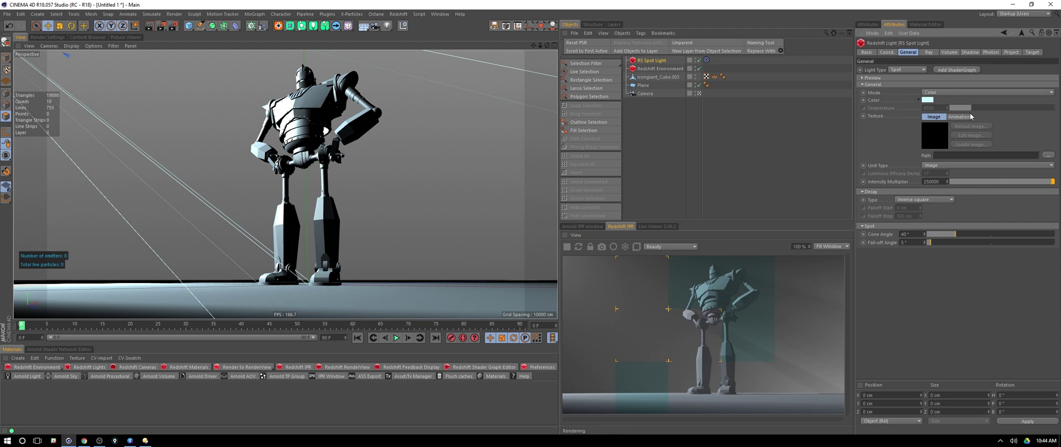
{"action": "left_click", "coordinate": [898, 95]}
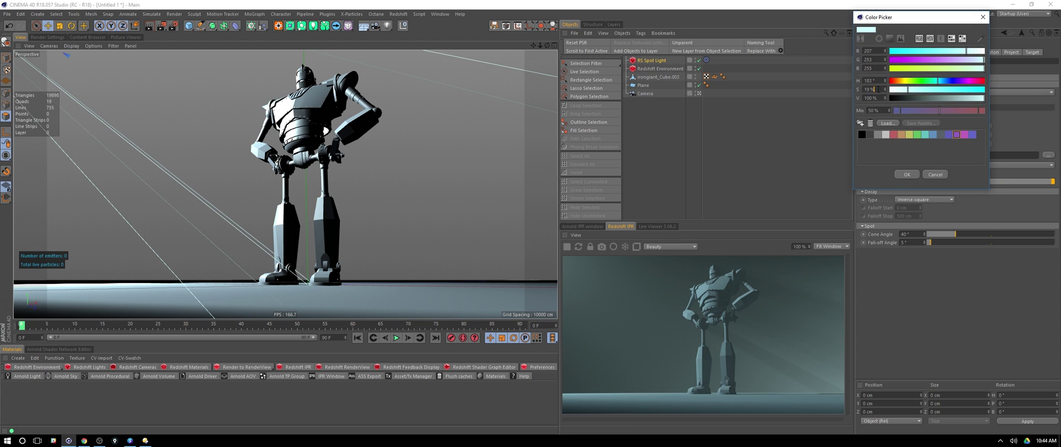
{"action": "key", "text": "Return"}
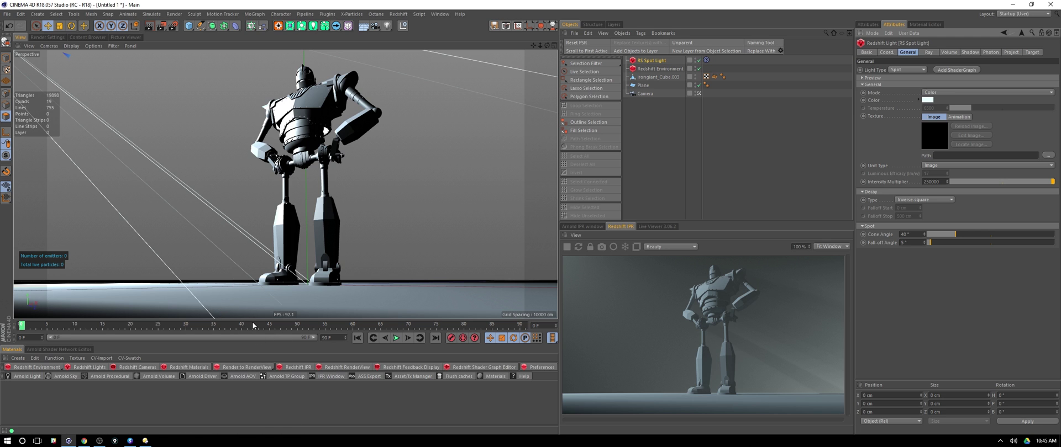
Create a Redshift material named Iron and apply it to the Iron Giant.
{"action": "left_click", "coordinate": [202, 370]}
{"action": "left_click", "coordinate": [243, 349]}
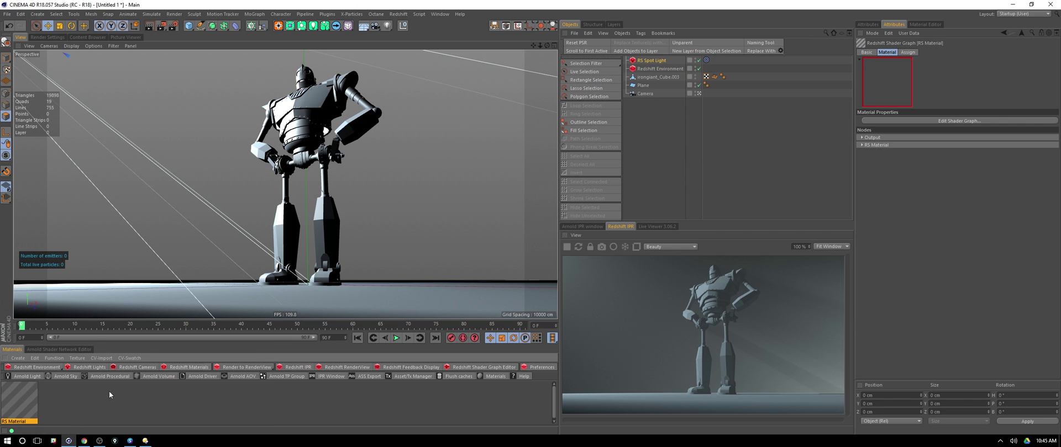
{"action": "double_click", "coordinate": [21, 422]}
{"action": "type", "text": "Iron"}
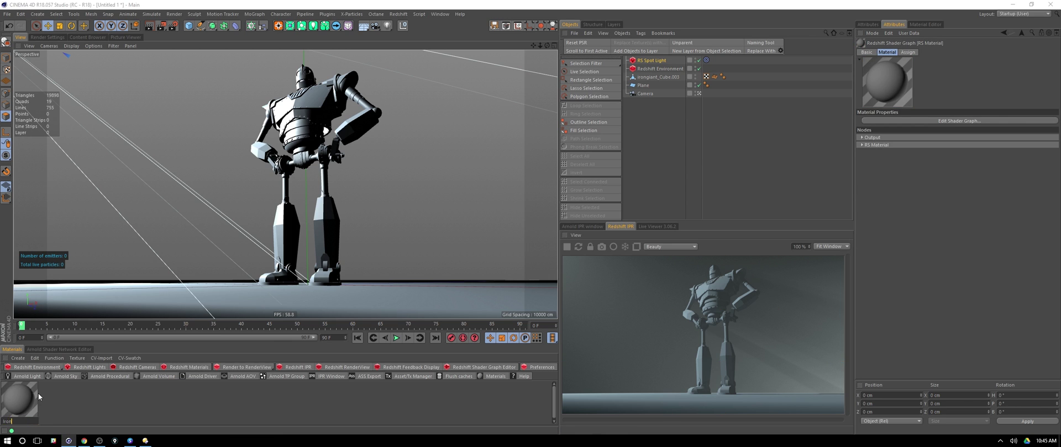
{"action": "key", "text": "Return"}
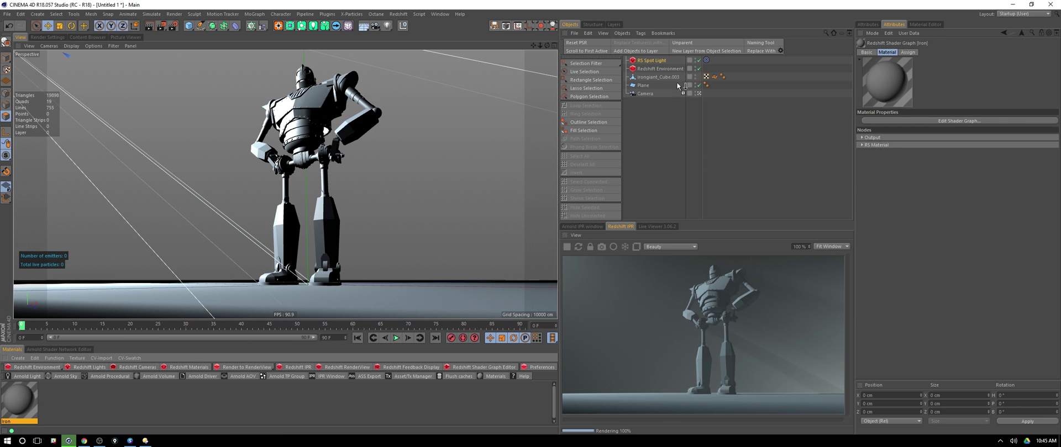
{"action": "left_click_drag", "start_coordinate": [676, 82], "coordinate": [675, 76]}
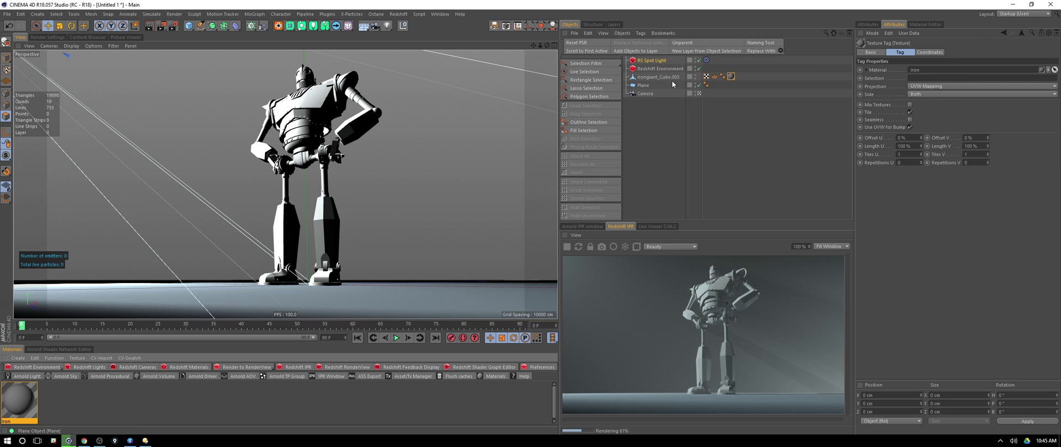
Give the Iron material the Iron preset, trying GGX before settling on Beckmann reflections.
{"action": "left_click", "coordinate": [925, 24]}
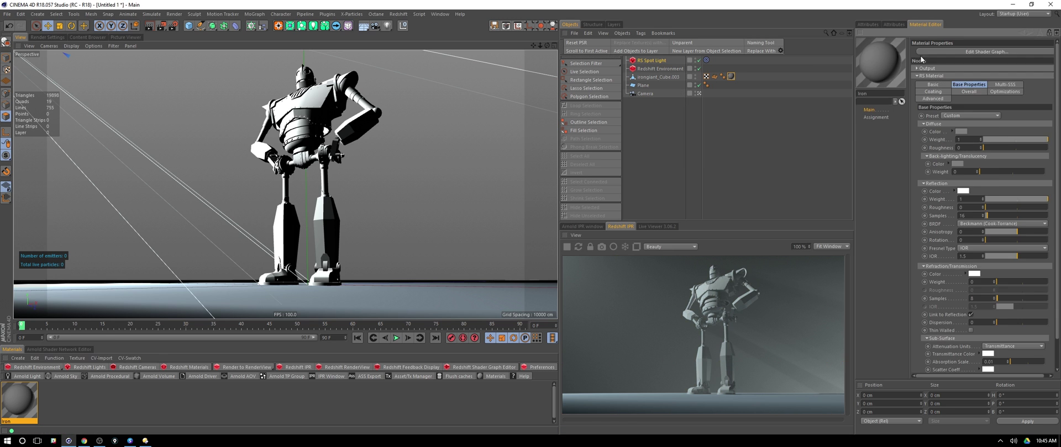
{"action": "left_click", "coordinate": [979, 114]}
{"action": "left_click", "coordinate": [971, 190]}
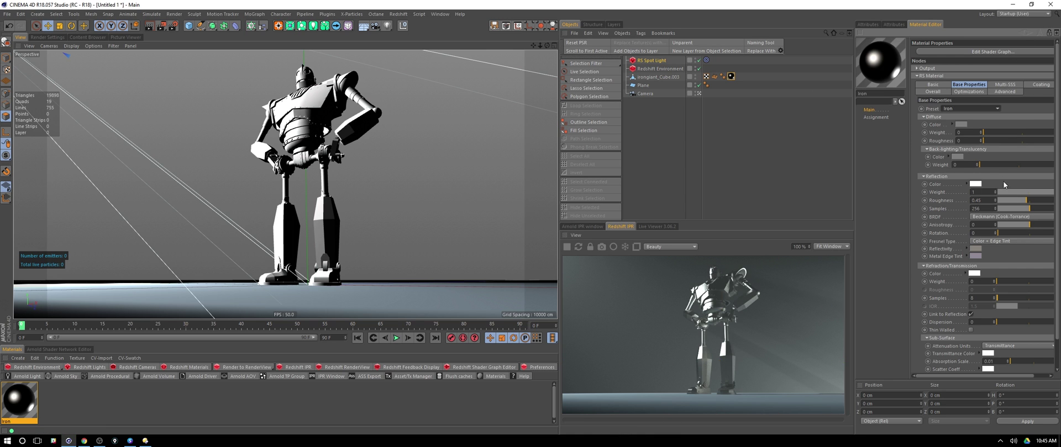
{"action": "left_click", "coordinate": [995, 217]}
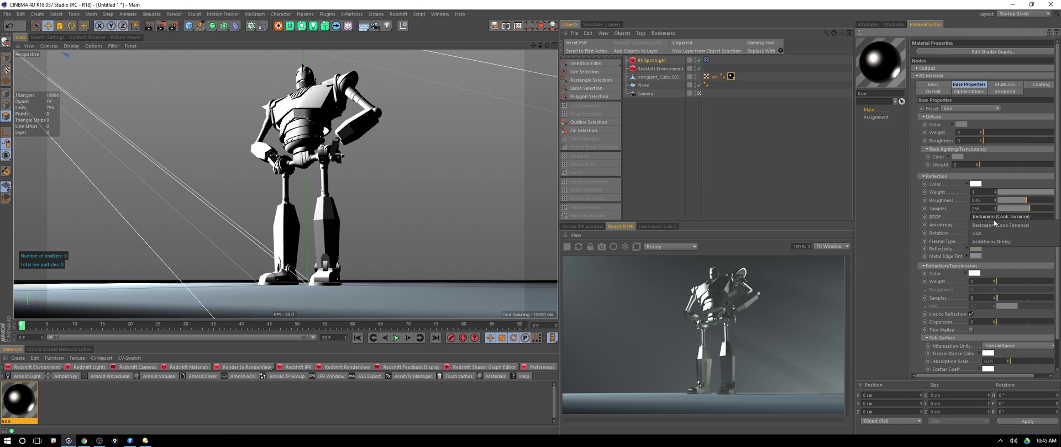
{"action": "left_click", "coordinate": [989, 233]}
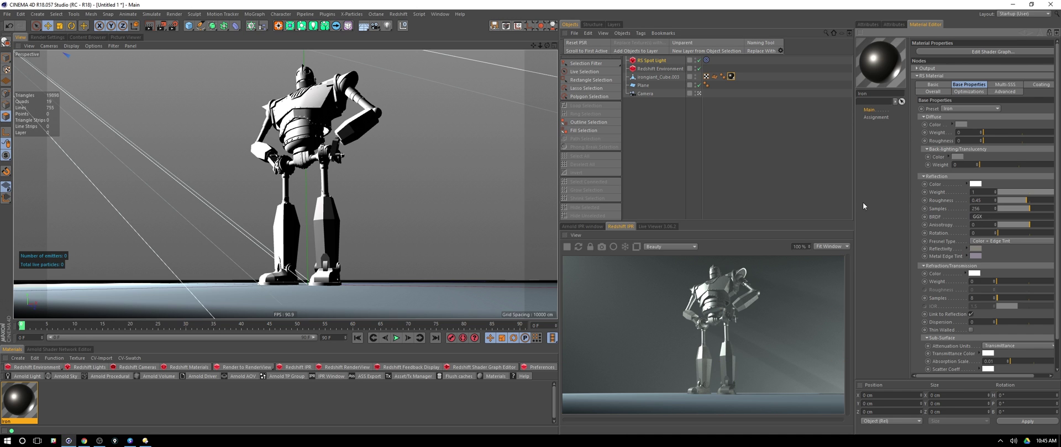
{"action": "left_click", "coordinate": [995, 216]}
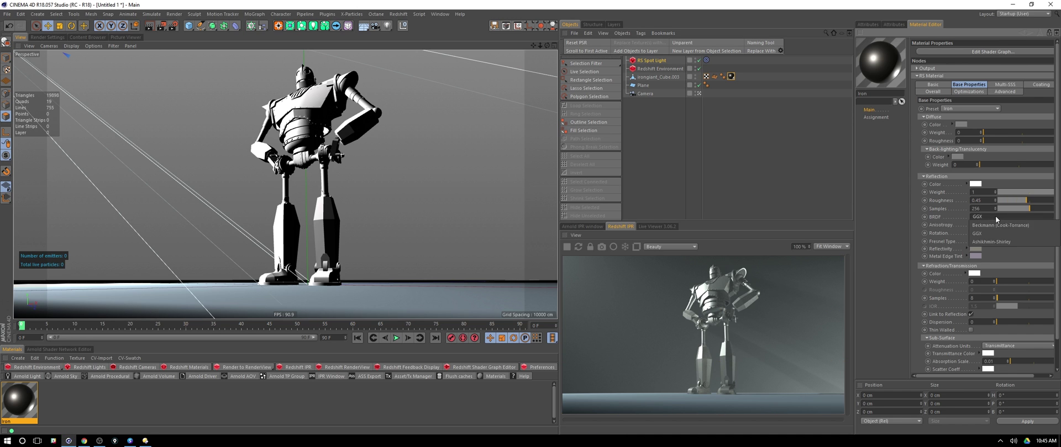
{"action": "left_click", "coordinate": [995, 227]}
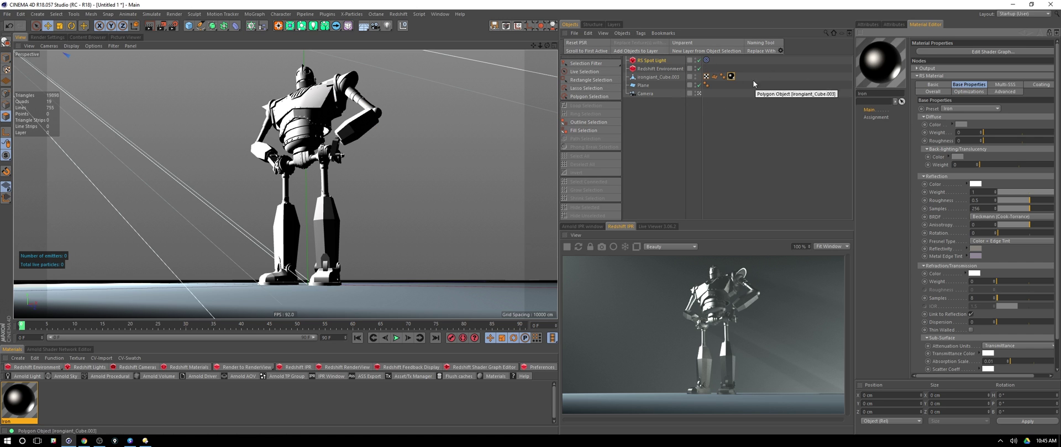
Duplicate the Iron material, rename it Glass, and apply it to the Plane floor.
{"action": "left_click_drag", "start_coordinate": [52, 402], "coordinate": [62, 428], "text": "ctrl"}
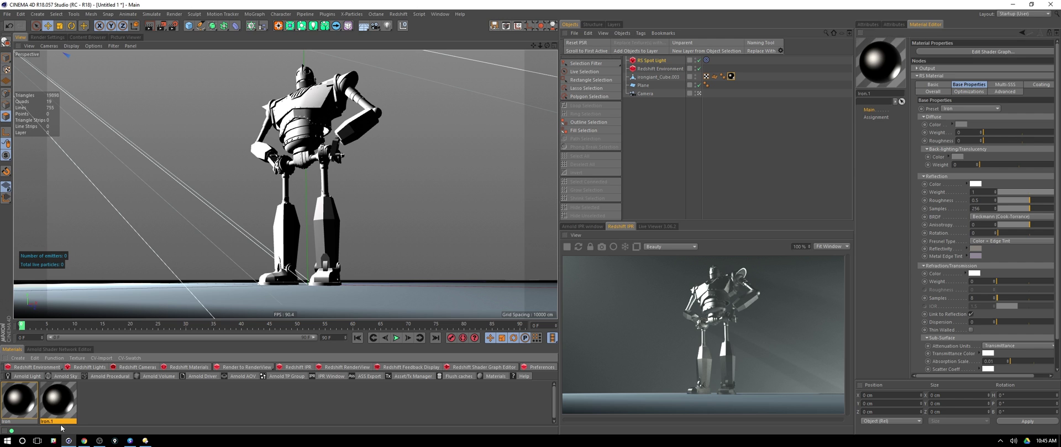
{"action": "double_click", "coordinate": [62, 421]}
{"action": "type", "text": "Gla"}
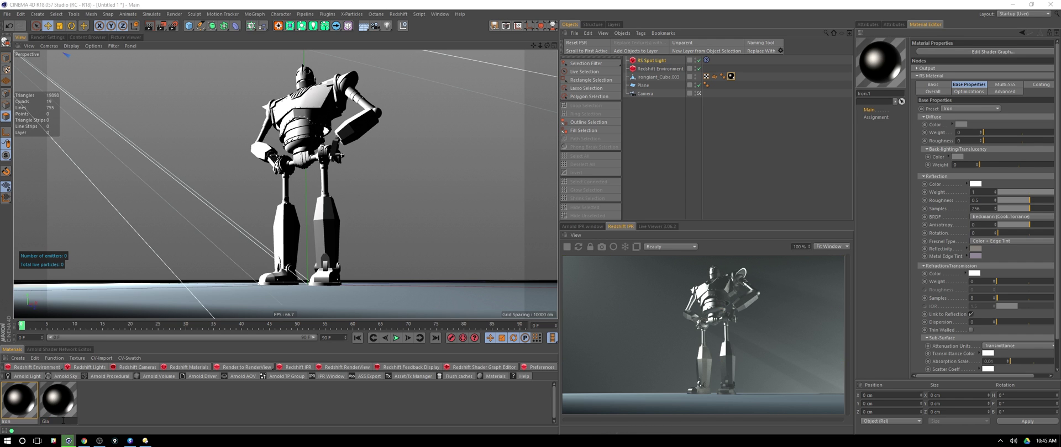
{"action": "type", "text": "ss"}
{"action": "key", "text": "Return"}
{"action": "left_click_drag", "start_coordinate": [58, 404], "coordinate": [620, 147]}
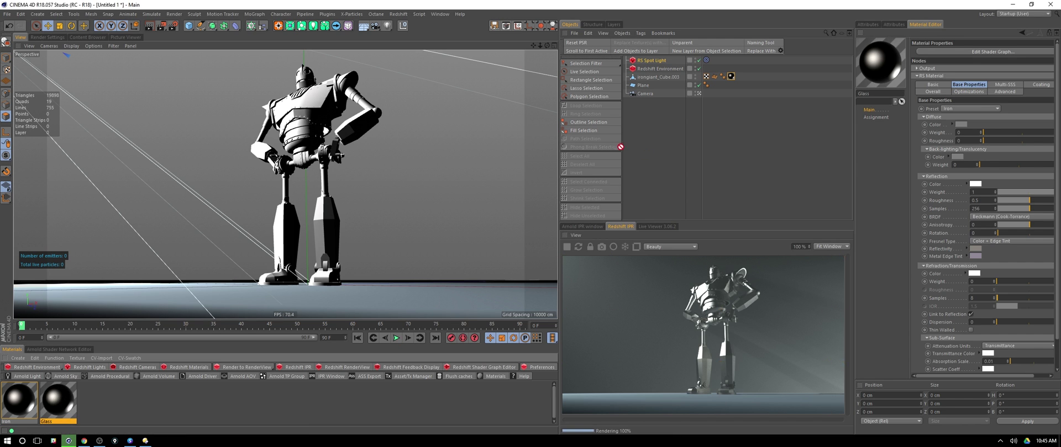
{"action": "left_click_drag", "start_coordinate": [659, 106], "coordinate": [648, 86]}
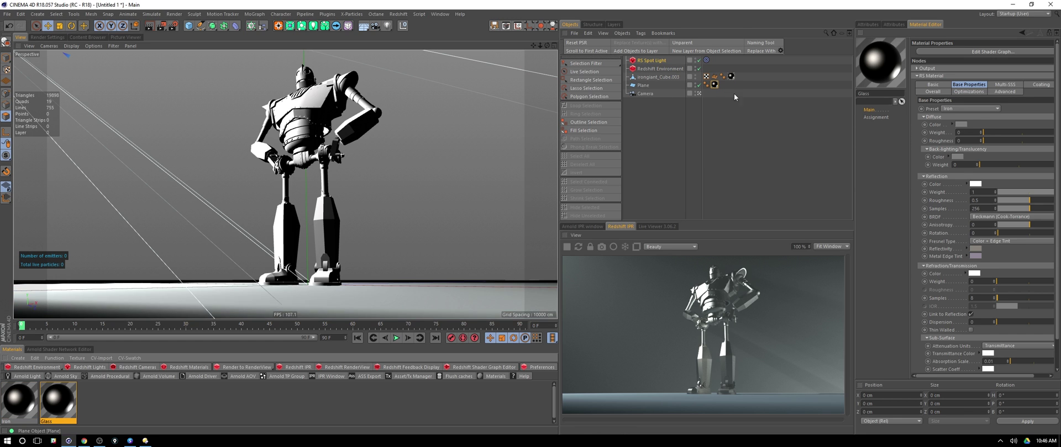
Apply the Glass preset with 32 reflection samples and 0.125 reflection roughness.
{"action": "left_click", "coordinate": [991, 107]}
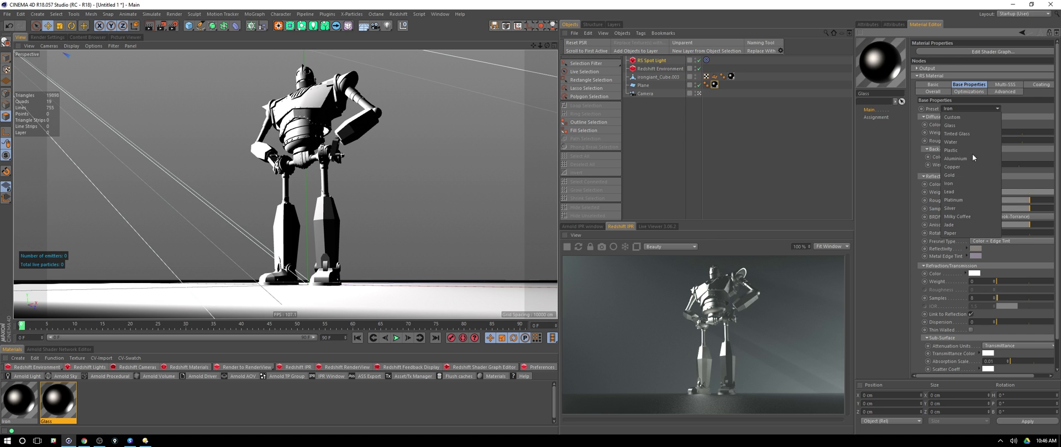
{"action": "left_click", "coordinate": [959, 124]}
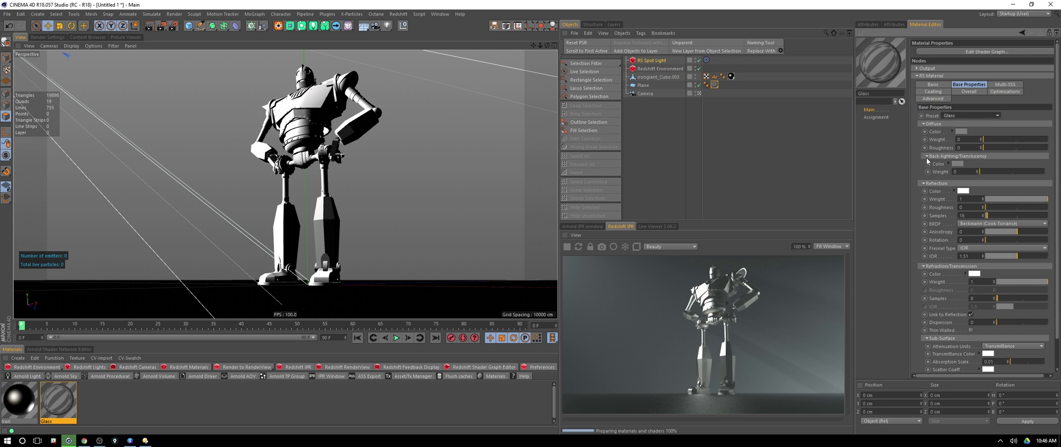
{"action": "double_click", "coordinate": [971, 215]}
{"action": "type", "text": "32"}
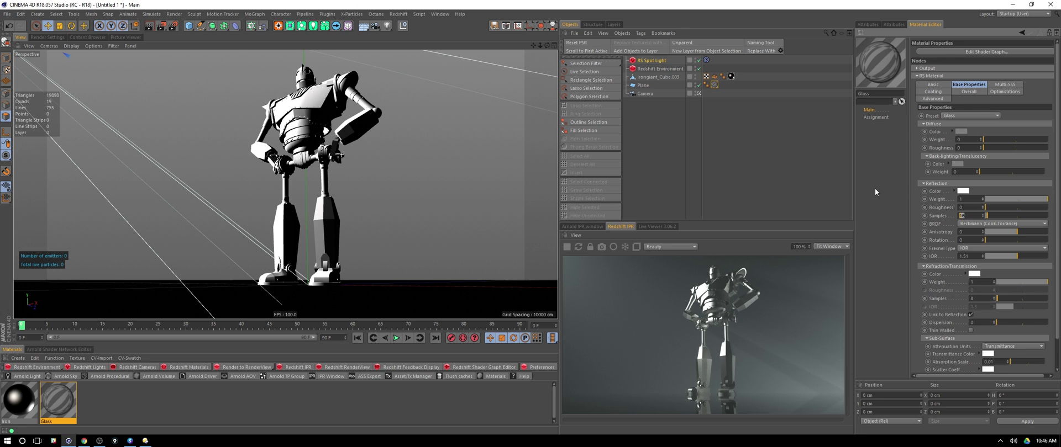
{"action": "key", "text": "Return"}
{"action": "type", "text": "0.125"}
{"action": "key", "text": "Return"}
Add a Capsule primitive and set Radius 0.5 cm, Height 10 cm, Orientation +Z.
{"action": "left_click", "coordinate": [195, 28]}
{"action": "left_click", "coordinate": [277, 67]}
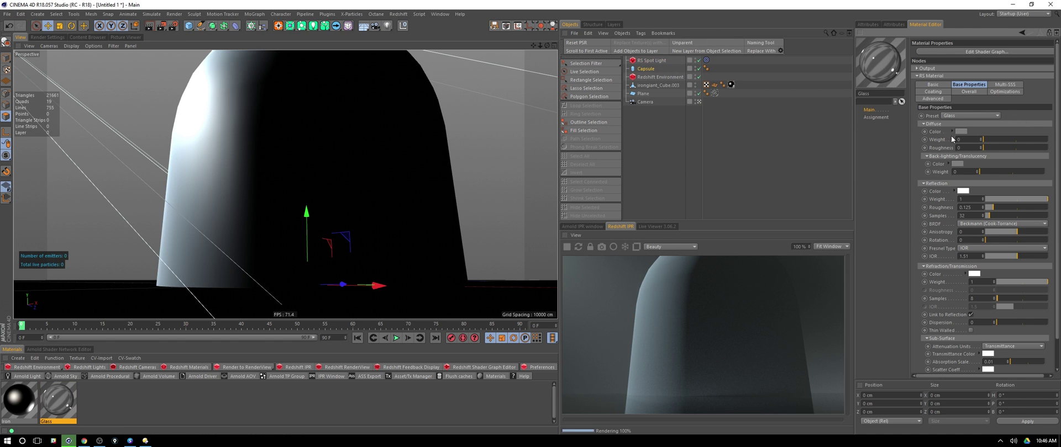
{"action": "left_click", "coordinate": [899, 25]}
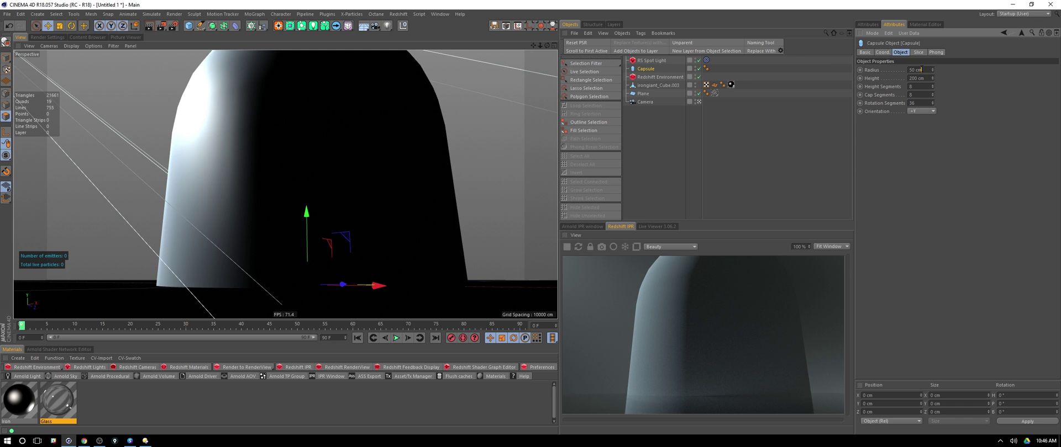
{"action": "type", "text": "0.5"}
{"action": "key", "text": "Return"}
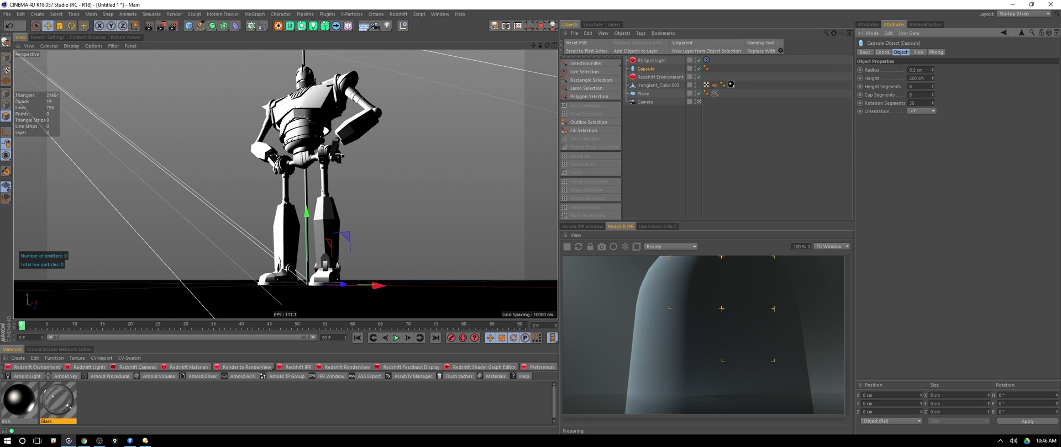
{"action": "key", "text": "Tab"}
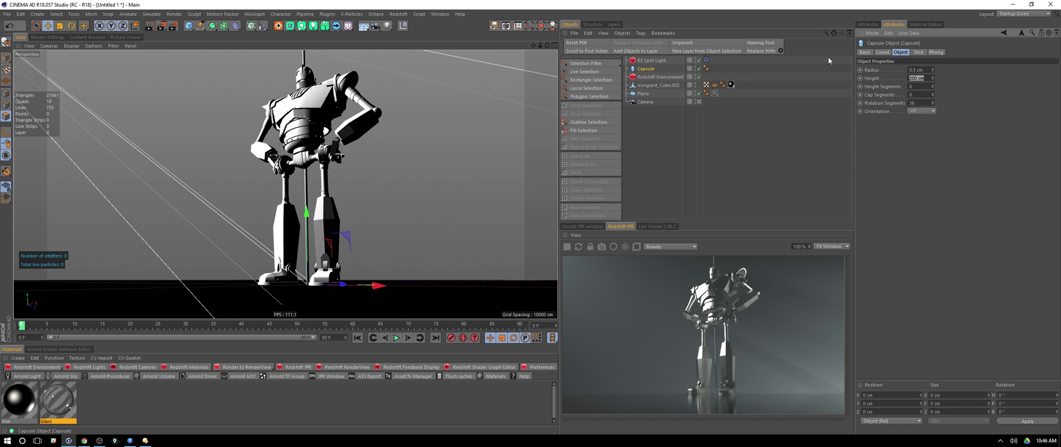
{"action": "type", "text": "10"}
{"action": "key", "text": "Return"}
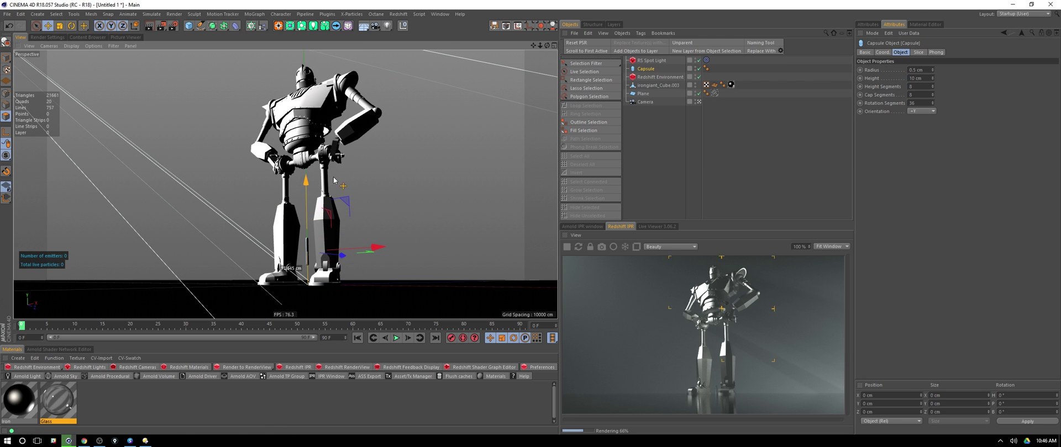
{"action": "left_click", "coordinate": [931, 112]}
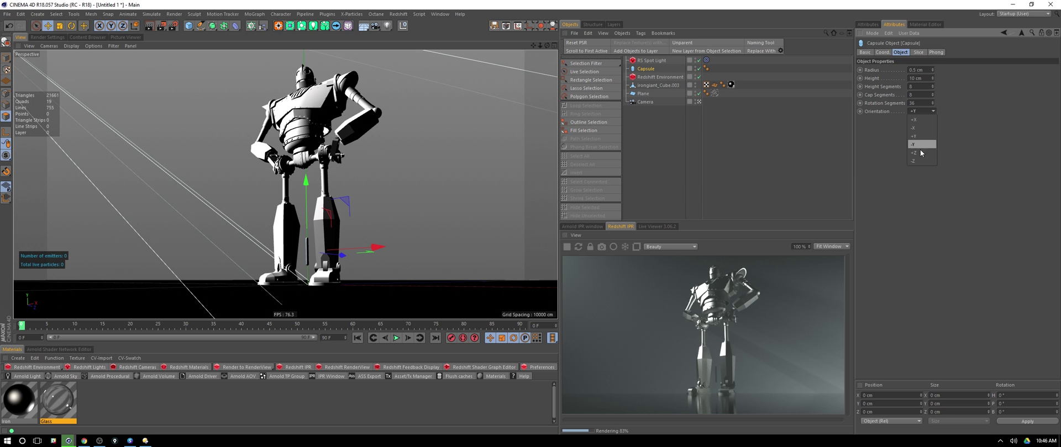
{"action": "left_click", "coordinate": [920, 153]}
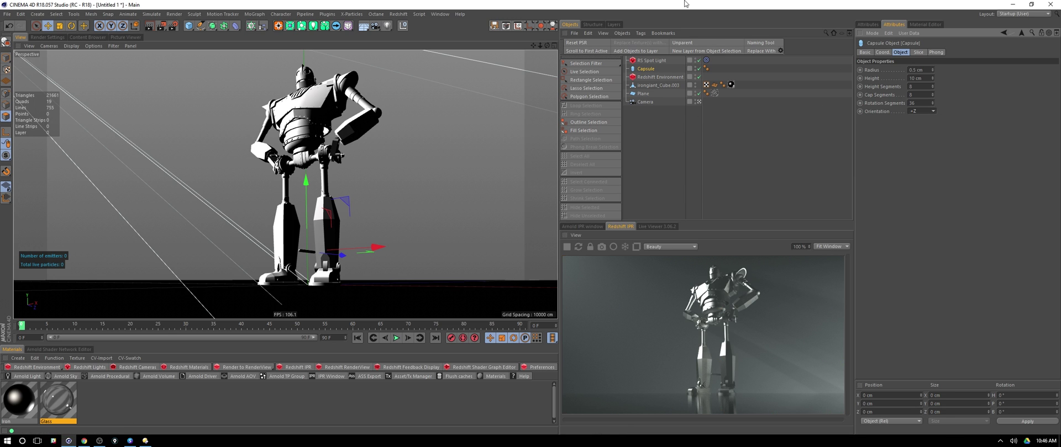
Add a Cloner and place the Capsule under it as a child.
{"action": "left_click_drag", "start_coordinate": [644, 68], "coordinate": [646, 90]}
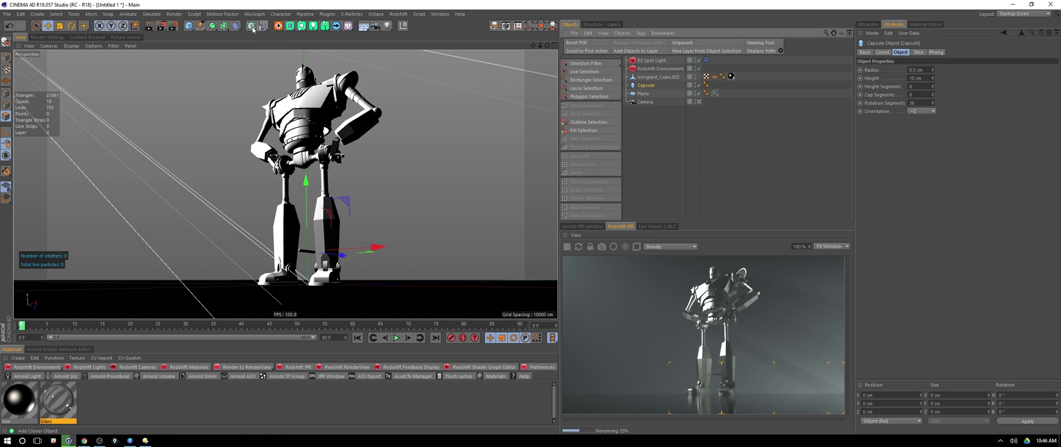
{"action": "left_click", "coordinate": [251, 26]}
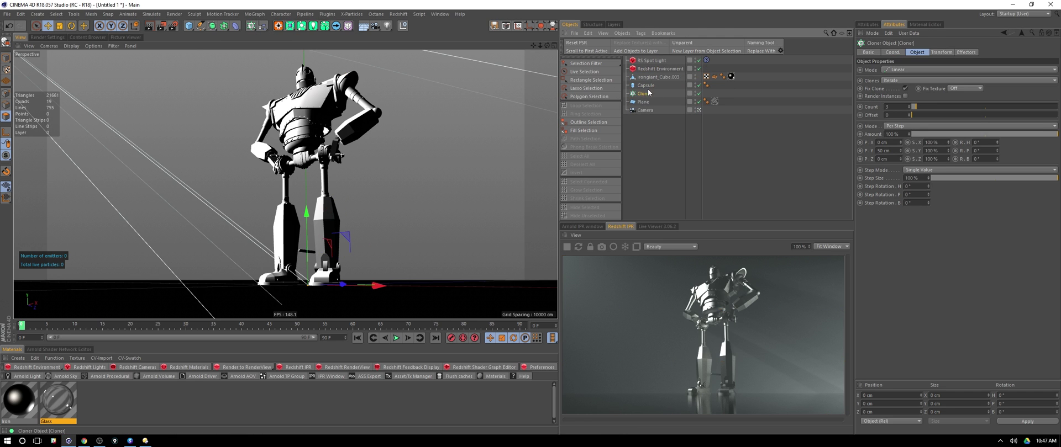
{"action": "left_click_drag", "start_coordinate": [644, 85], "coordinate": [646, 93]}
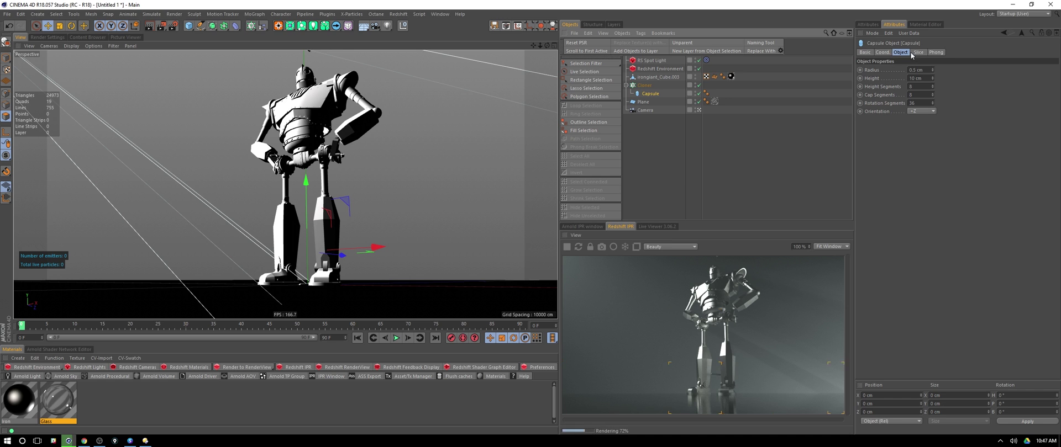
{"action": "left_click", "coordinate": [644, 86]}
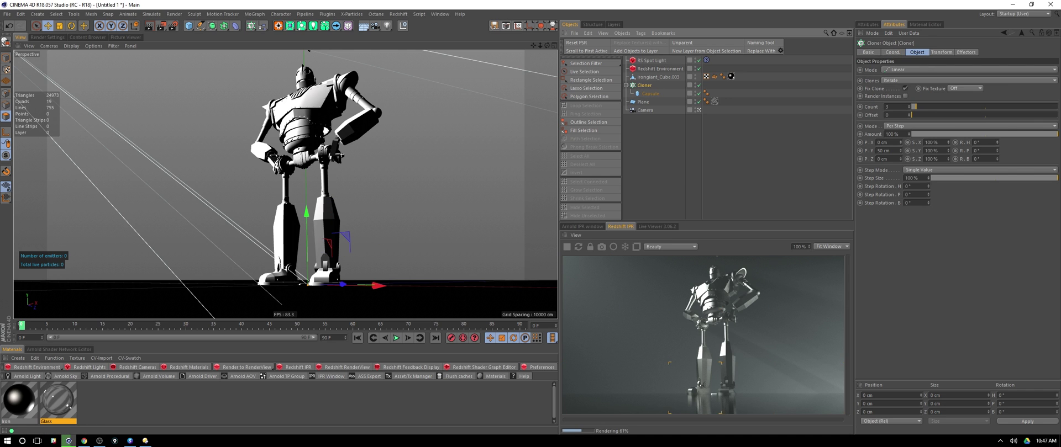
{"action": "left_click", "coordinate": [945, 53]}
{"action": "left_click", "coordinate": [907, 52]}
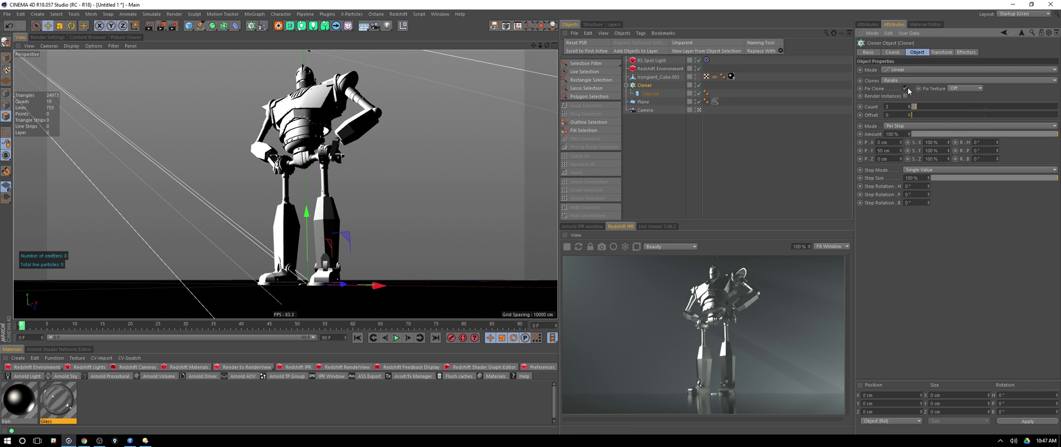
Set the Cloner to Grid Array with counts 50 × 1 × 20 and 300 cm X spacing.
{"action": "left_click", "coordinate": [930, 69]}
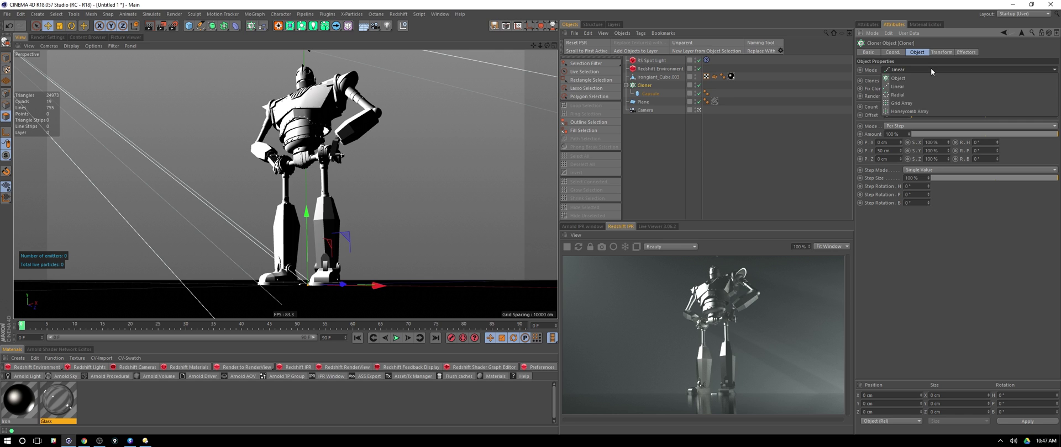
{"action": "left_click", "coordinate": [922, 104]}
{"action": "double_click", "coordinate": [915, 106]}
{"action": "type", "text": "1"}
{"action": "key", "text": "Return"}
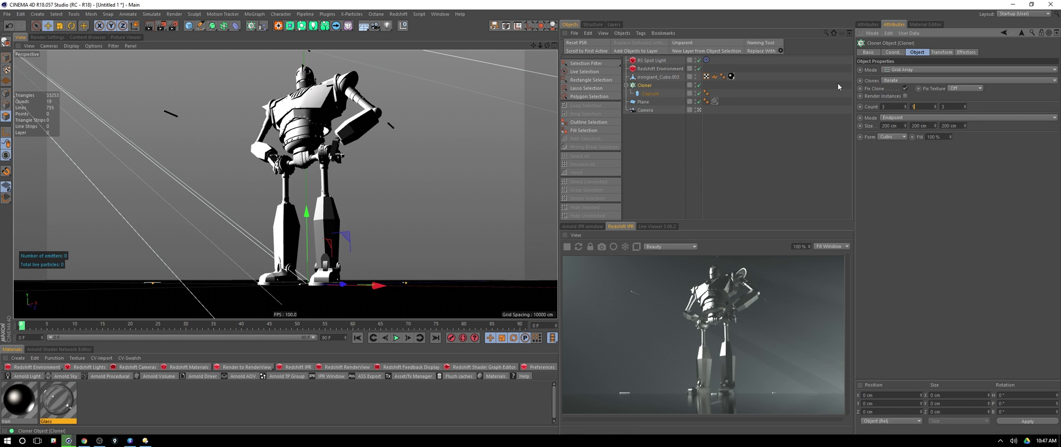
{"action": "key", "text": "shift+Tab"}
{"action": "type", "text": "50"}
{"action": "key", "text": "Tab"}
{"action": "key", "text": "Tab"}
{"action": "type", "text": "20"}
{"action": "key", "text": "Return"}
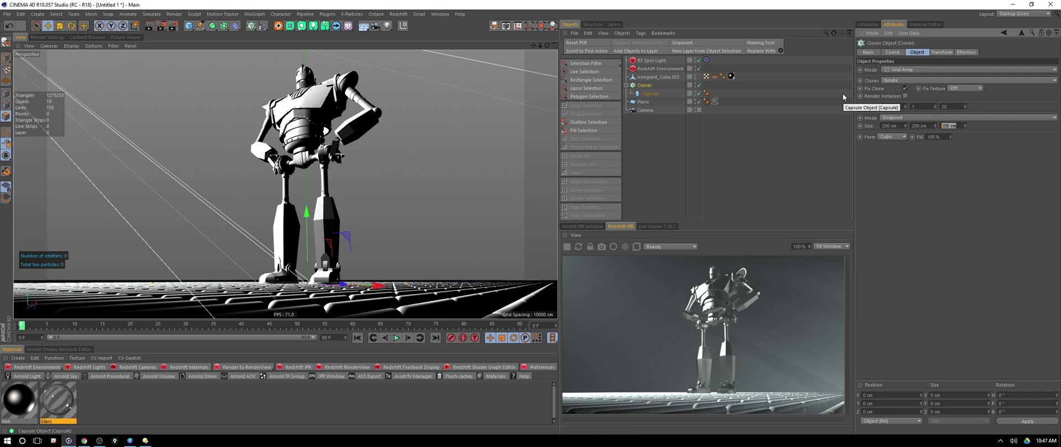
{"action": "type", "text": "25"}
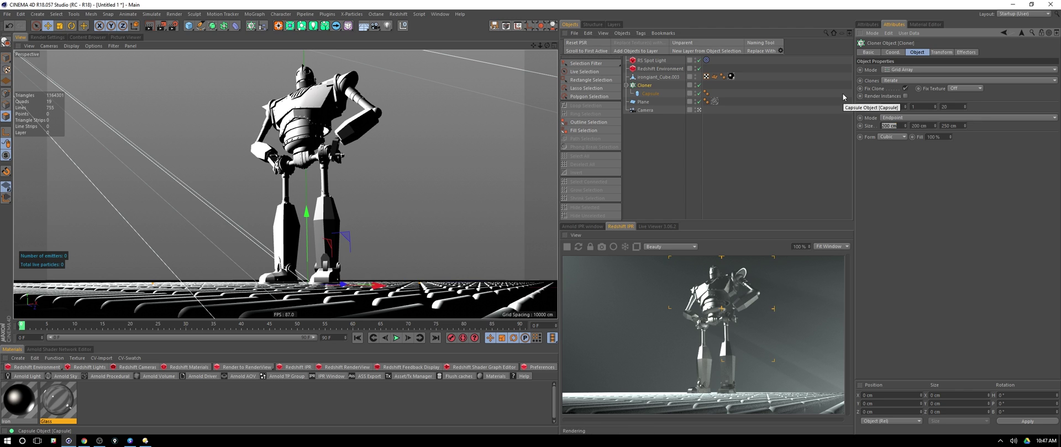
{"action": "type", "text": "300"}
{"action": "key", "text": "Return"}
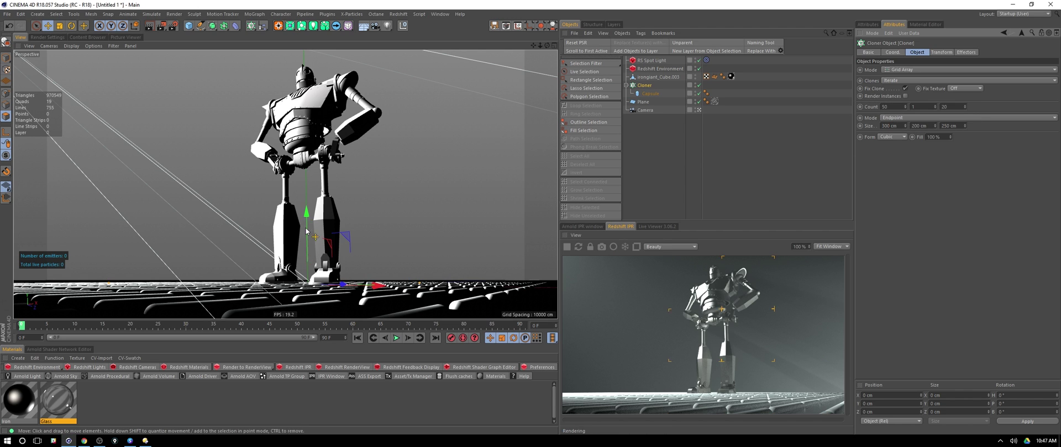
Raise the capsule-bar Cloner on Y to about 106 cm so it hangs above the robot.
{"action": "mouse_move", "coordinate": [308, 218]}
{"action": "left_mouse_down"}
{"action": "mouse_move", "coordinate": [318, 188]}
{"action": "mouse_move", "coordinate": [458, 54]}
{"action": "left_mouse_up"}
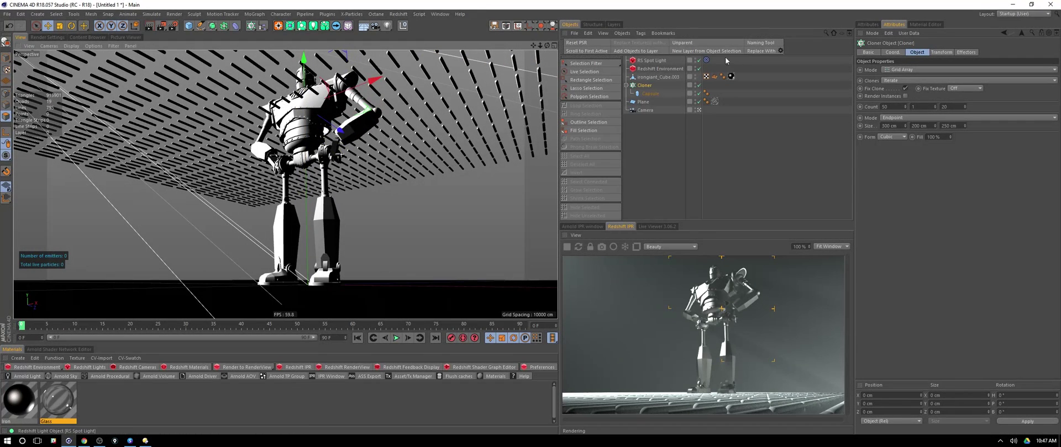
{"action": "left_click", "coordinate": [892, 52]}
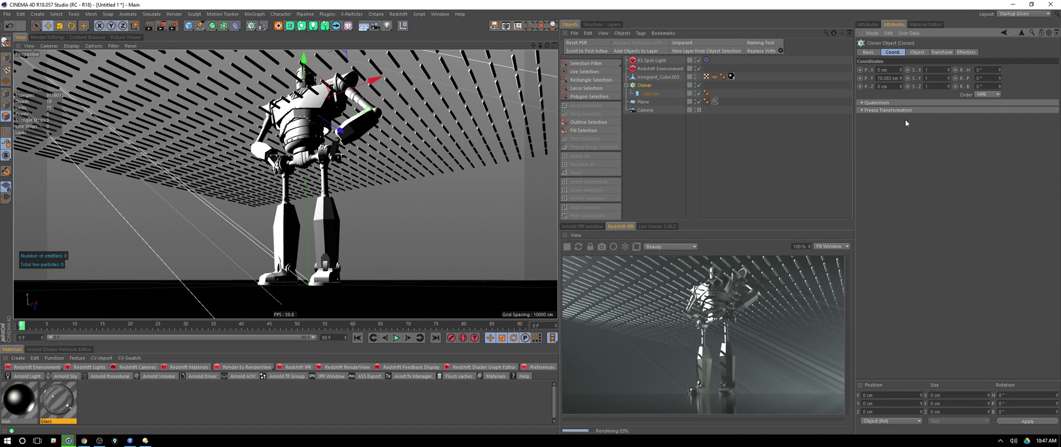
{"action": "left_click_drag", "start_coordinate": [900, 79], "coordinate": [912, 66]}
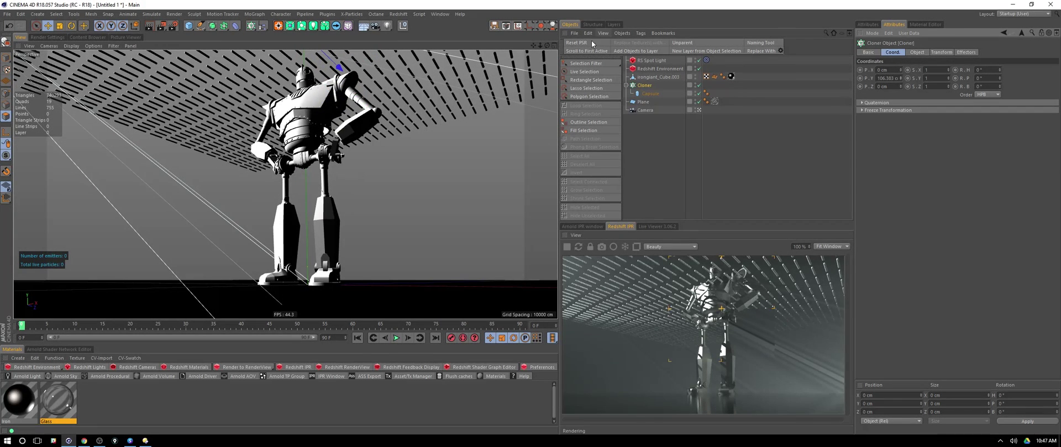
Lock the IPR and reposition the RS Spot Light nearer the robot in the four-view layout.
{"action": "left_click", "coordinate": [590, 247]}
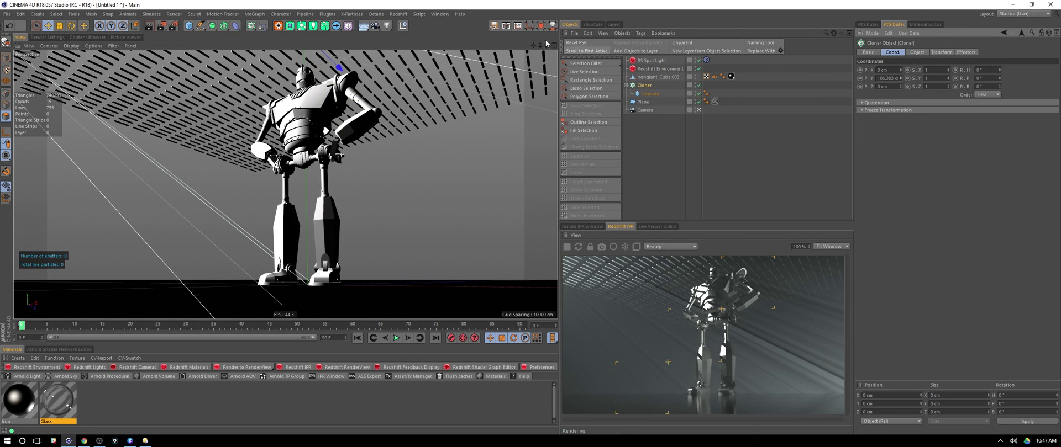
{"action": "left_click", "coordinate": [543, 25]}
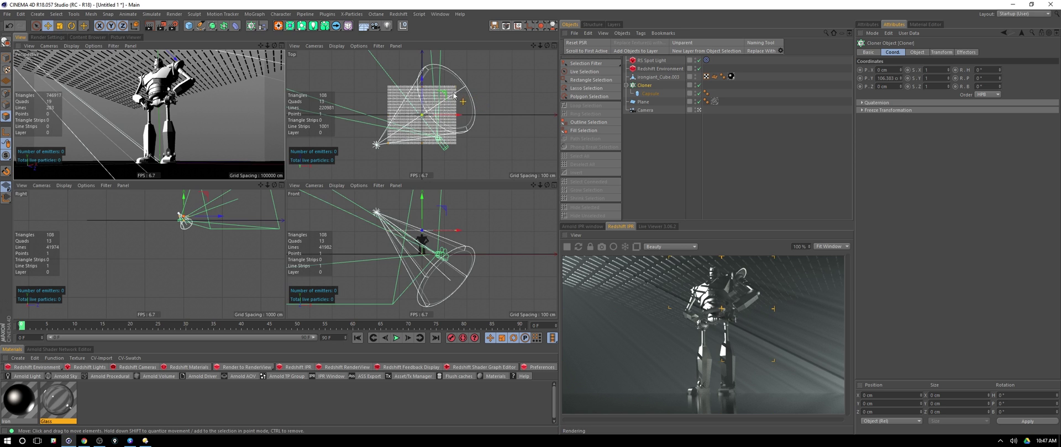
{"action": "left_click", "coordinate": [651, 60]}
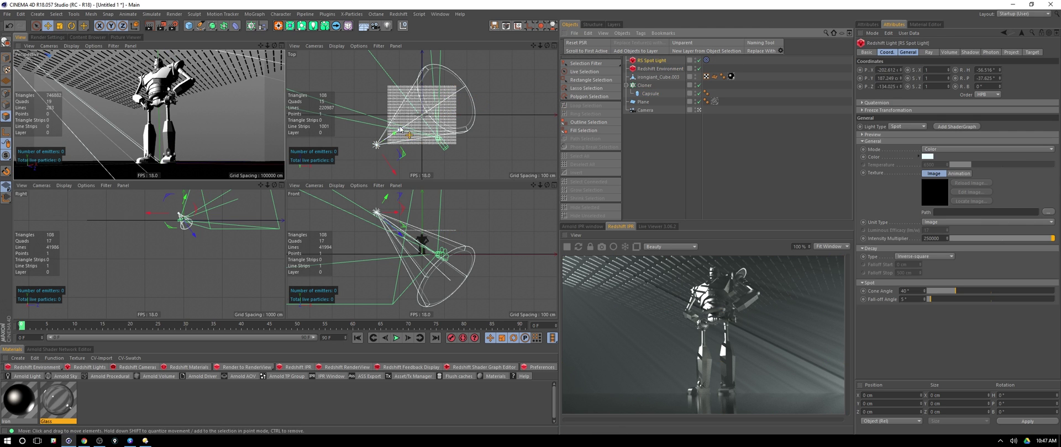
{"action": "mouse_move", "coordinate": [400, 129]}
{"action": "left_mouse_down"}
{"action": "mouse_move", "coordinate": [409, 160]}
{"action": "mouse_move", "coordinate": [413, 122]}
{"action": "left_mouse_up"}
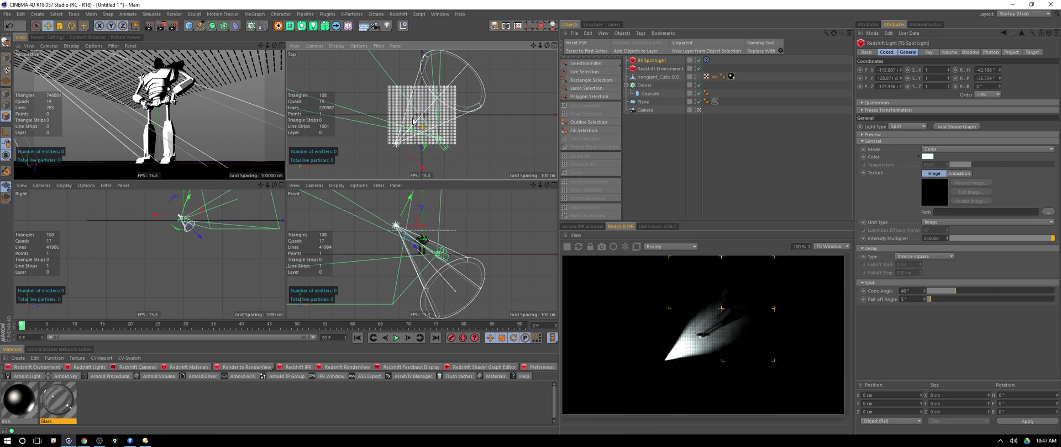
{"action": "left_click", "coordinate": [281, 45]}
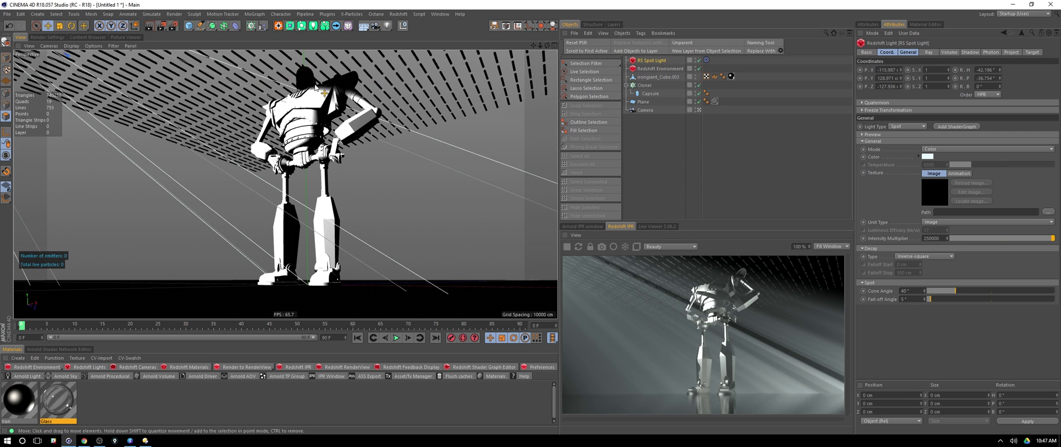
Duplicate the RS Spot Light as RS Spot Light.1 and shift it in the Top view.
{"action": "key", "text": "ctrl+c"}
{"action": "key", "text": "ctrl+v"}
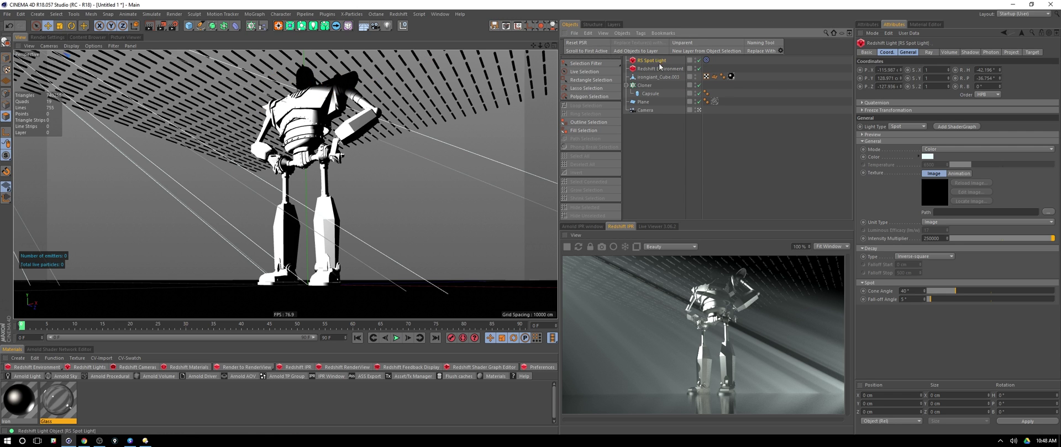
{"action": "middle_click", "coordinate": [425, 167]}
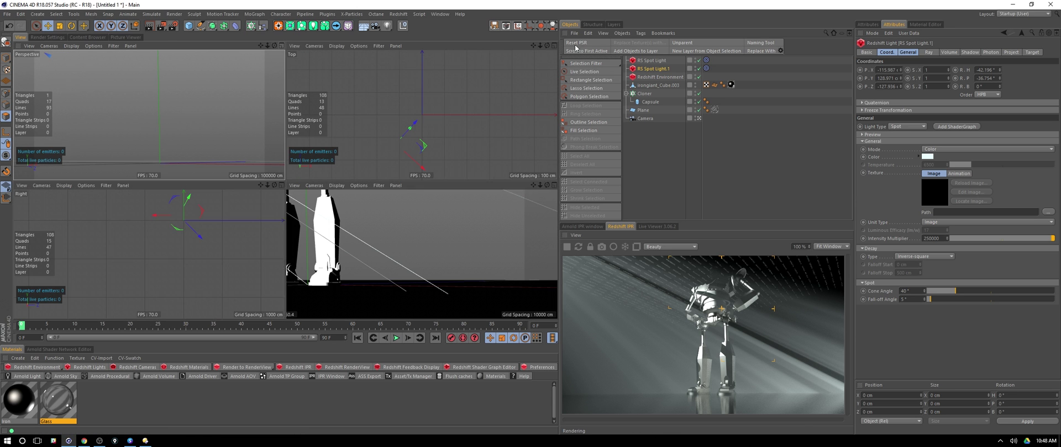
{"action": "left_click_drag", "start_coordinate": [426, 166], "coordinate": [511, 169]}
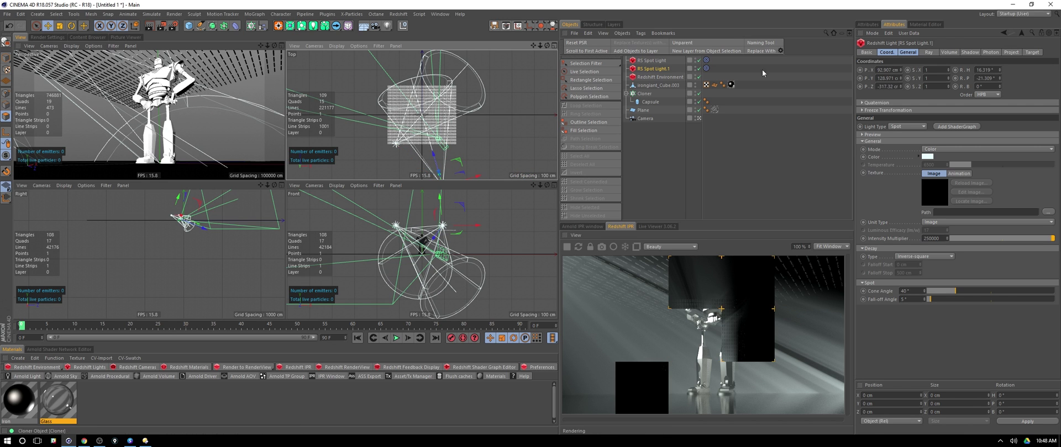
Give RS Spot Light.1 a faint warm colour and an Intensity Multiplier of 50000.
{"action": "left_click", "coordinate": [888, 52]}
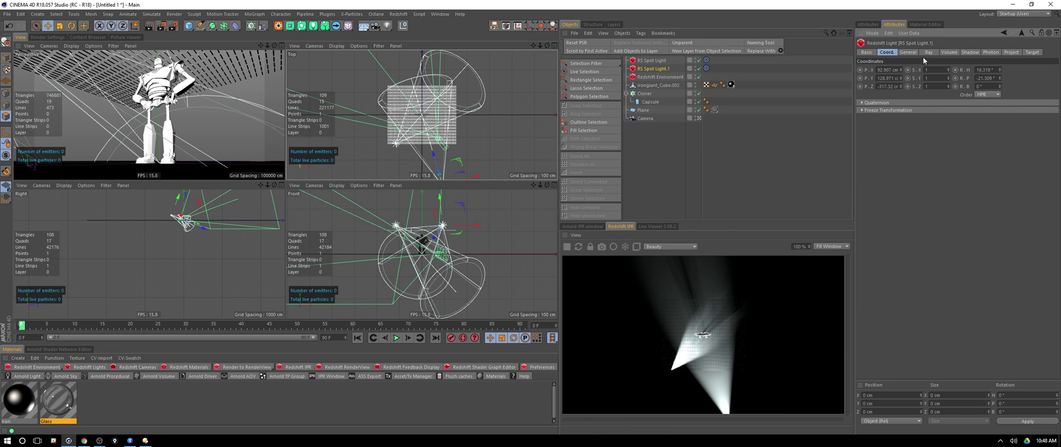
{"action": "left_click", "coordinate": [908, 52]}
{"action": "left_click", "coordinate": [930, 105]}
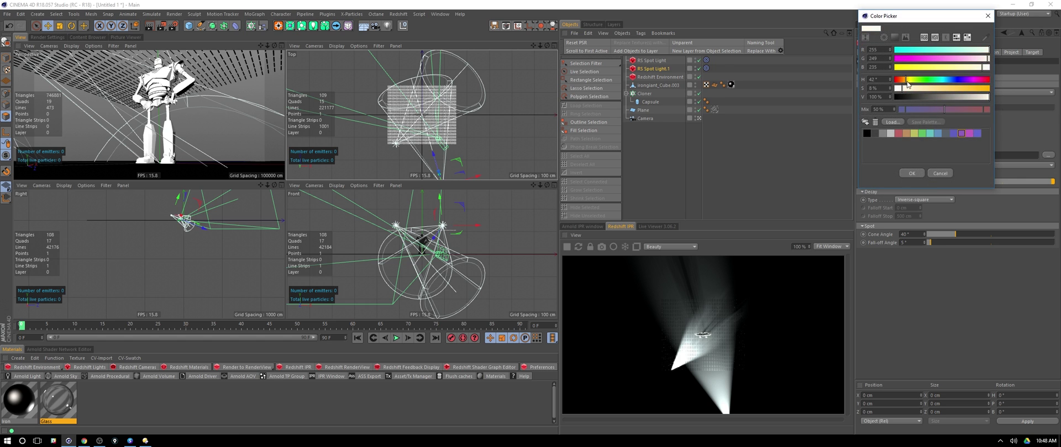
{"action": "left_click", "coordinate": [912, 173]}
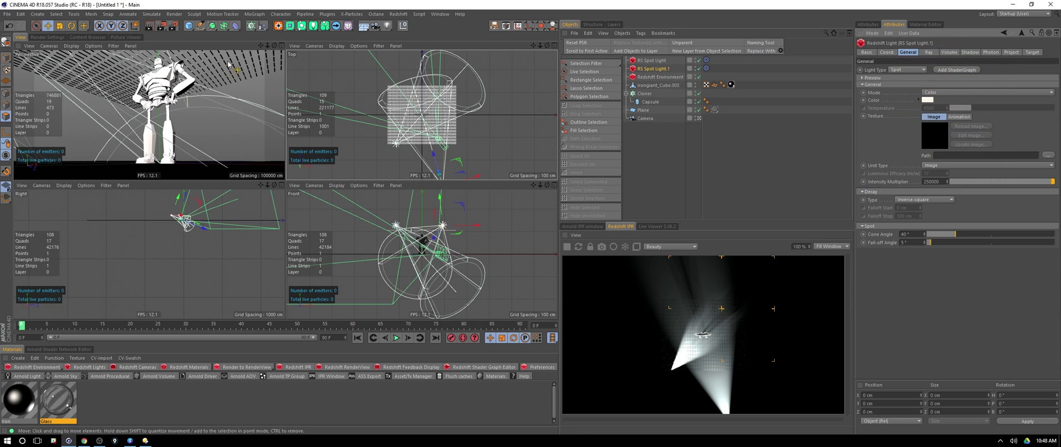
{"action": "left_click", "coordinate": [282, 46]}
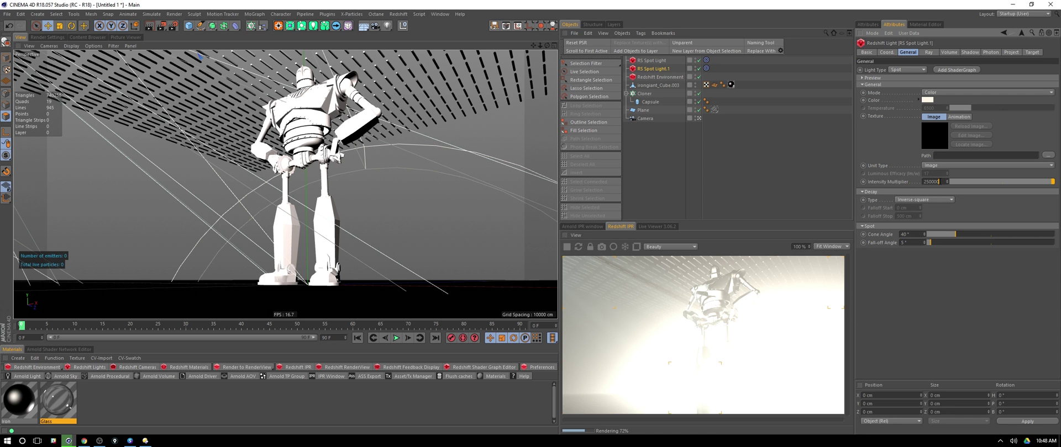
{"action": "left_click", "coordinate": [930, 182]}
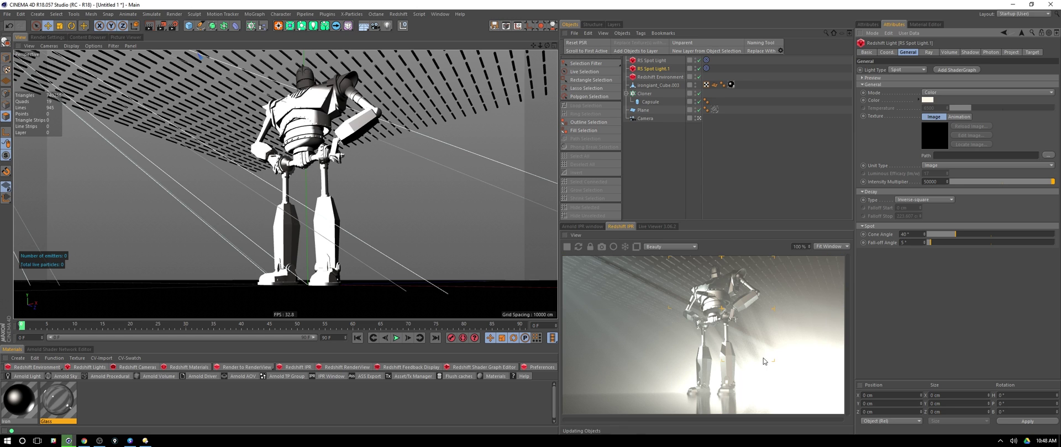
Move RS Spot Light.1 further right so it lights the giant from another side.
{"action": "left_click", "coordinate": [653, 60]}
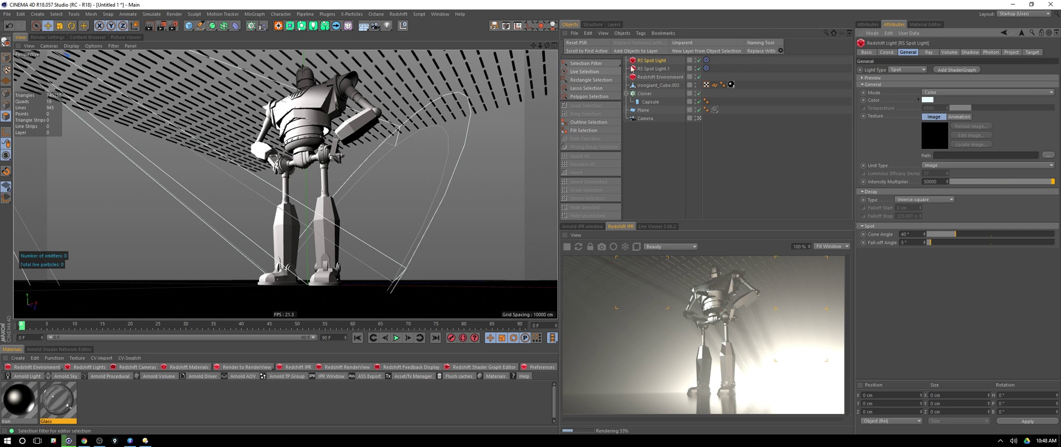
{"action": "left_click", "coordinate": [657, 69]}
{"action": "left_click", "coordinate": [673, 77]}
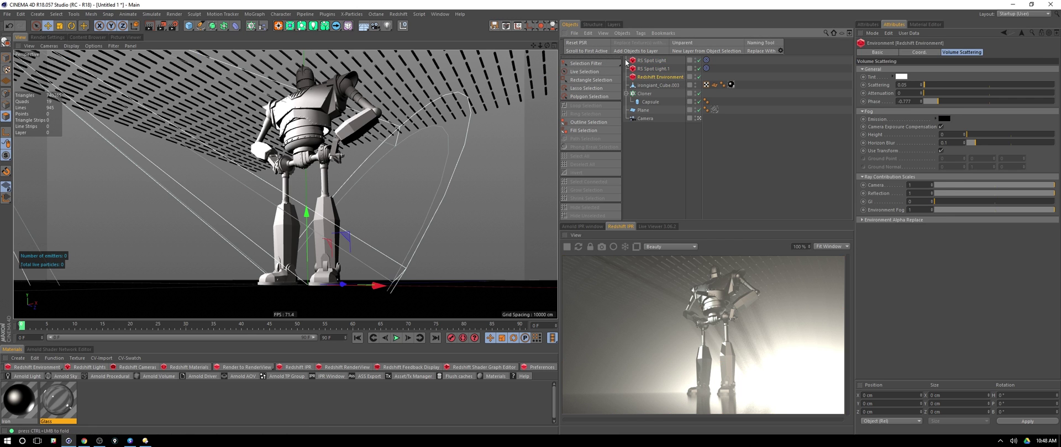
{"action": "left_click", "coordinate": [661, 70]}
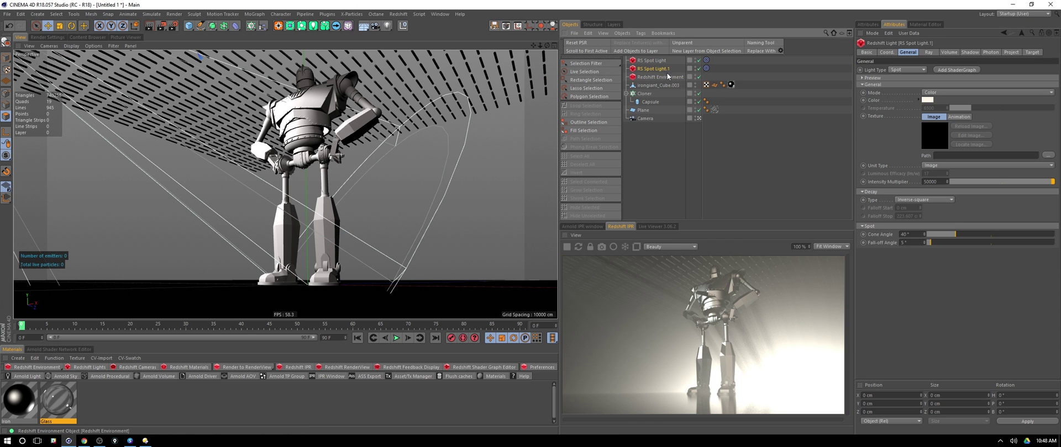
{"action": "middle_click", "coordinate": [552, 65]}
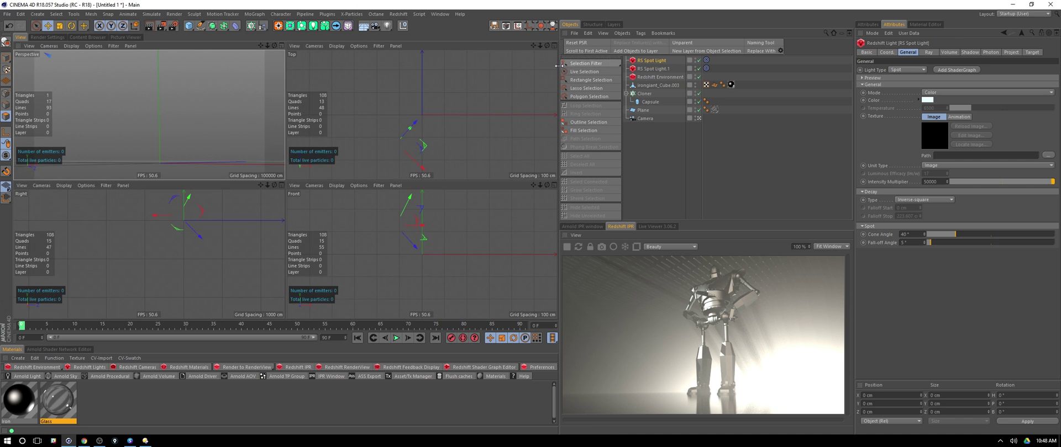
{"action": "left_click", "coordinate": [654, 69]}
{"action": "left_click_drag", "start_coordinate": [431, 160], "coordinate": [502, 133]}
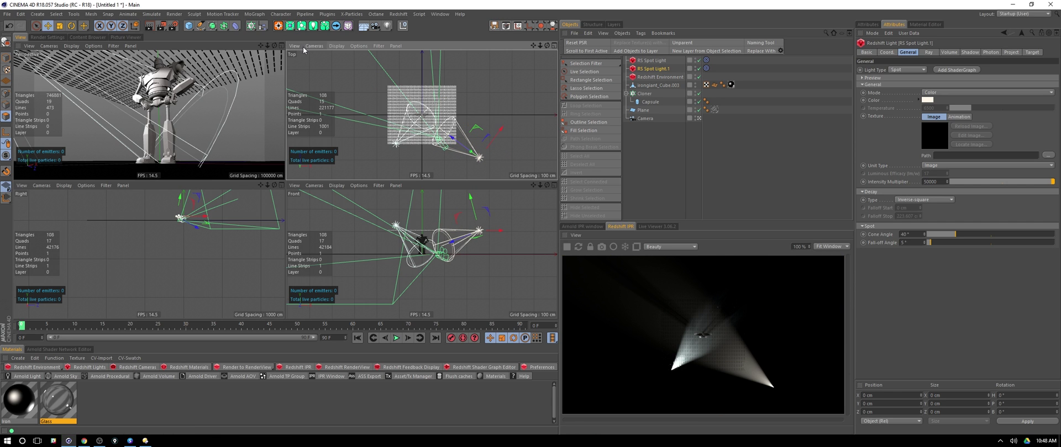
{"action": "left_click", "coordinate": [281, 46]}
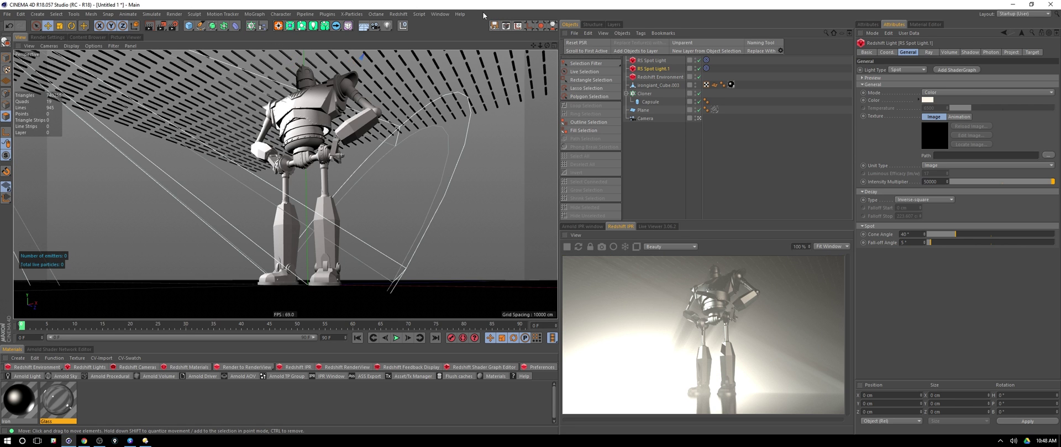
Change the Redshift Environment's volume scattering Phase from -0.777 to 0.582.
{"action": "left_click", "coordinate": [657, 75]}
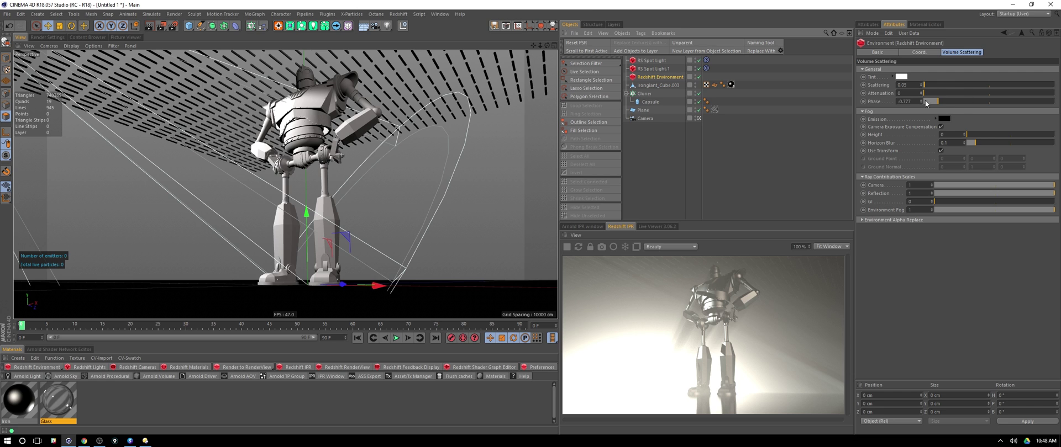
{"action": "left_click_drag", "start_coordinate": [936, 102], "coordinate": [934, 101]}
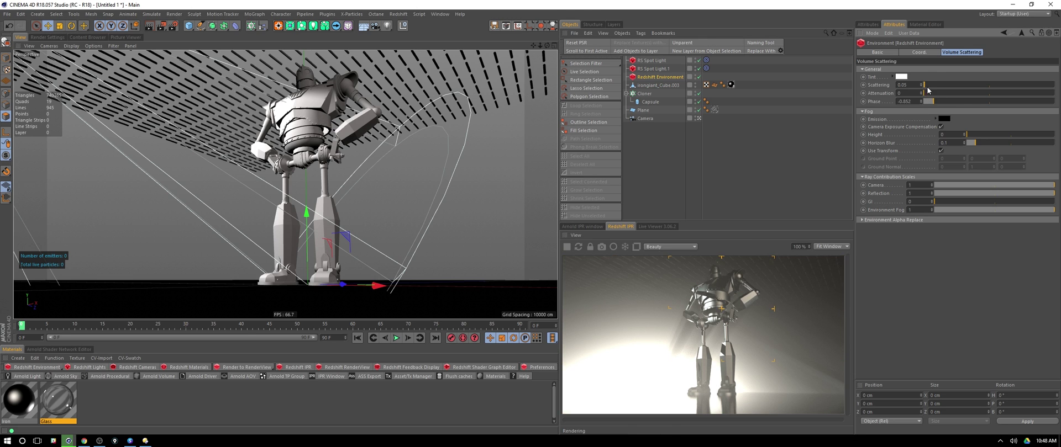
{"action": "left_click", "coordinate": [1048, 102]}
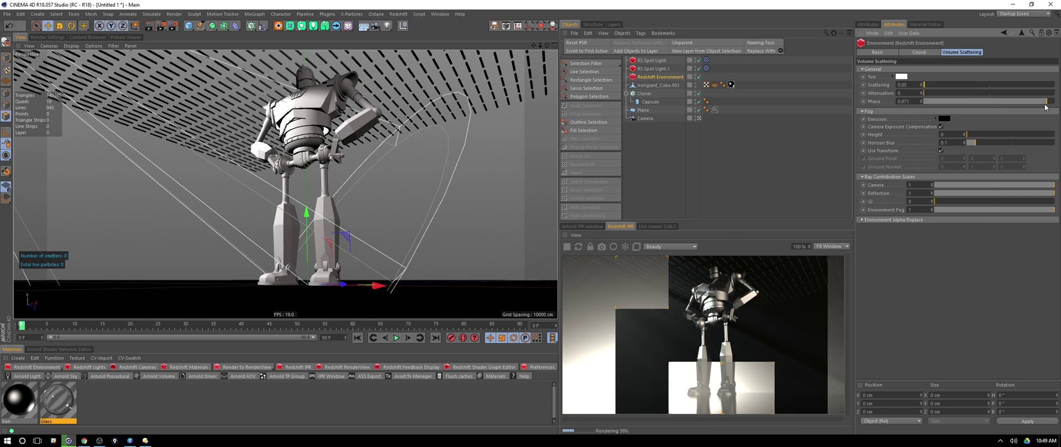
{"action": "left_click", "coordinate": [1044, 101]}
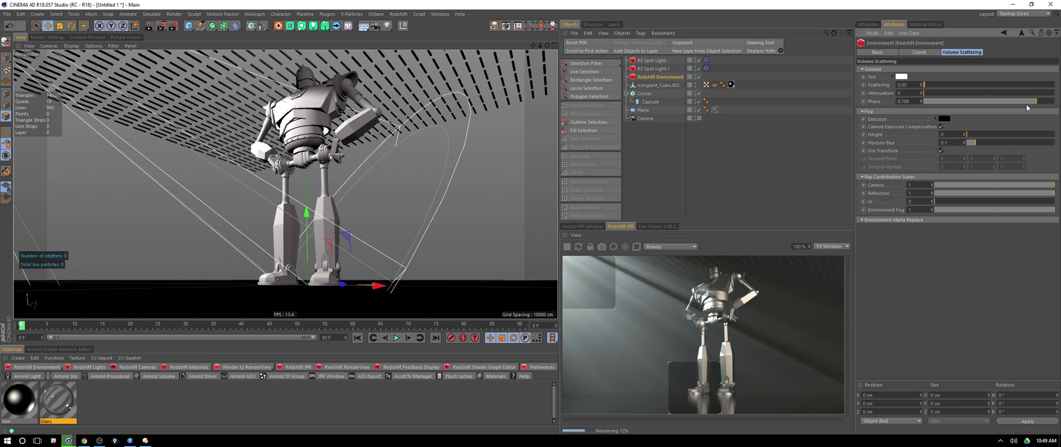
{"action": "left_click", "coordinate": [1028, 101]}
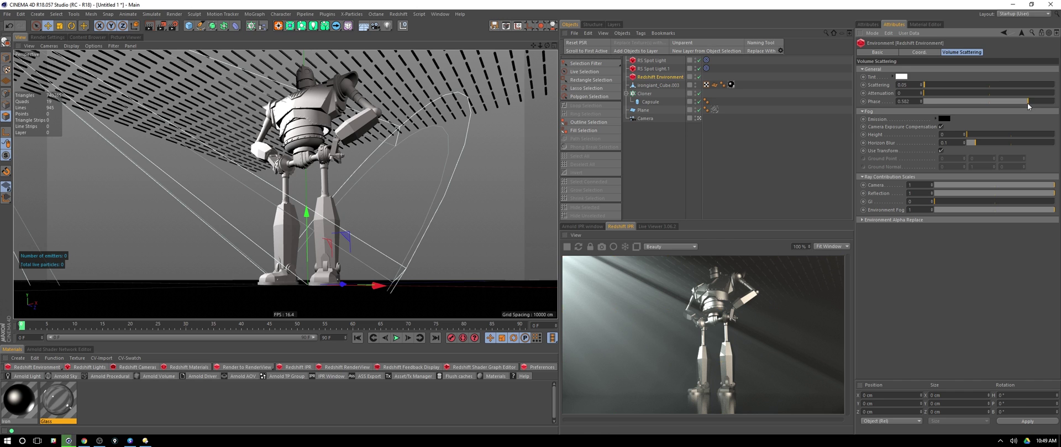
Shift RS Spot Light.1 to a new position using the four-view layout.
{"action": "left_click", "coordinate": [653, 69]}
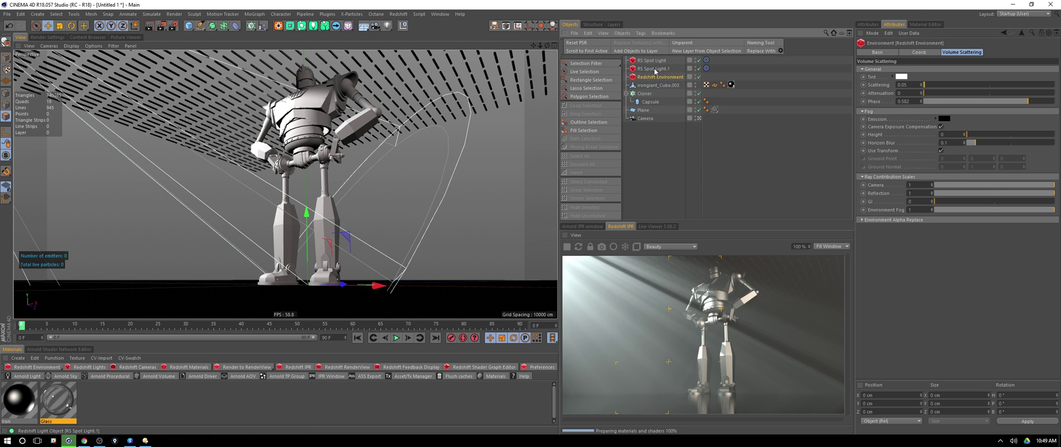
{"action": "left_click", "coordinate": [554, 46]}
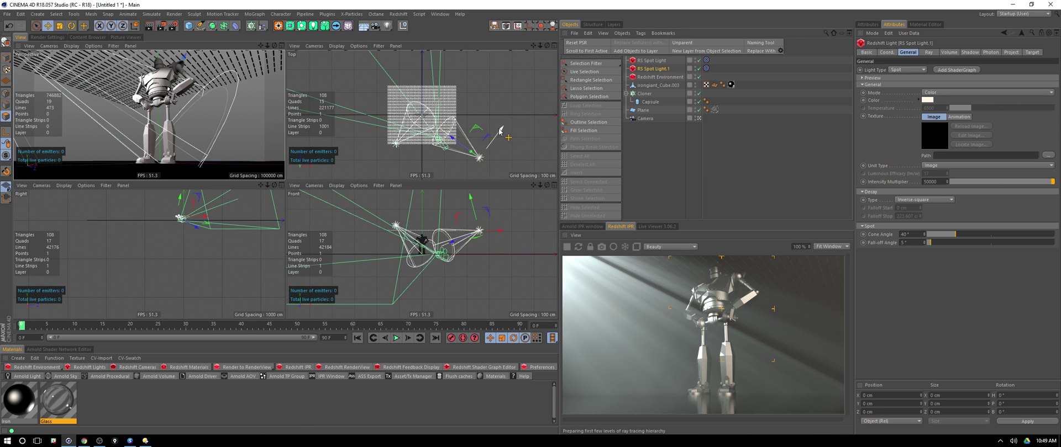
{"action": "left_click_drag", "start_coordinate": [495, 132], "coordinate": [485, 148]}
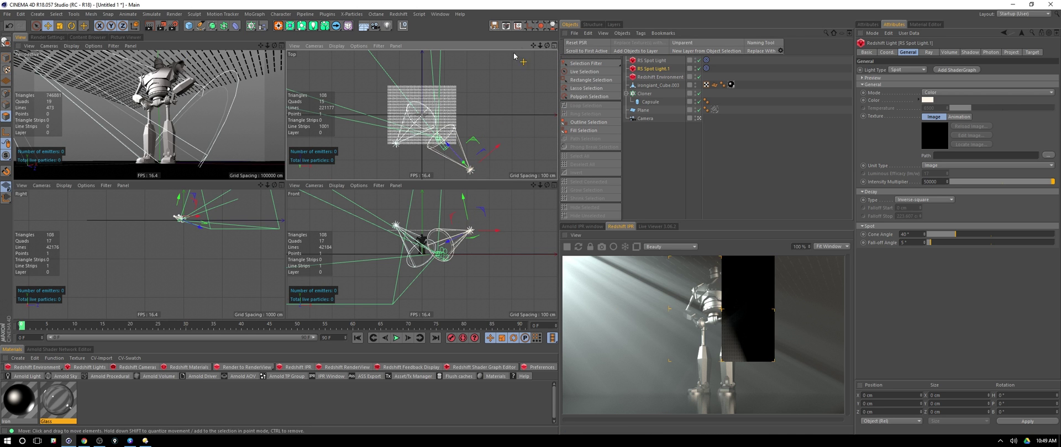
{"action": "left_click", "coordinate": [281, 46]}
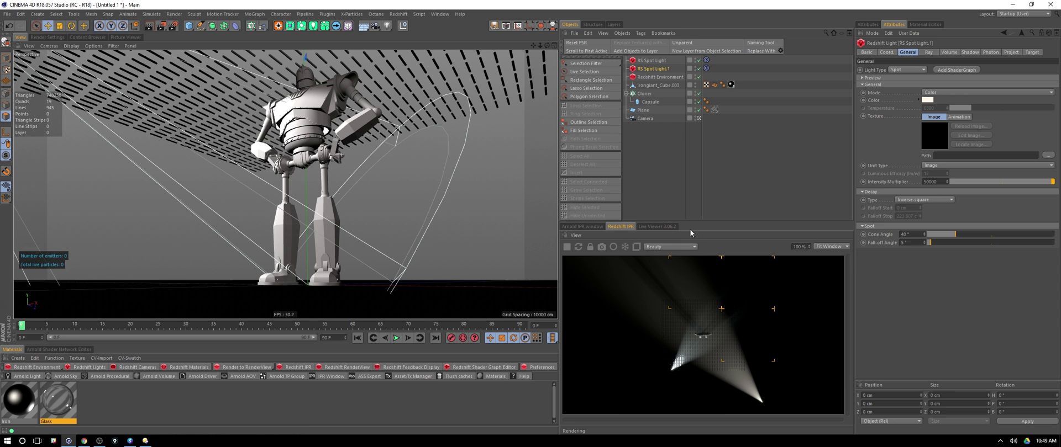
{"action": "left_click", "coordinate": [590, 247]}
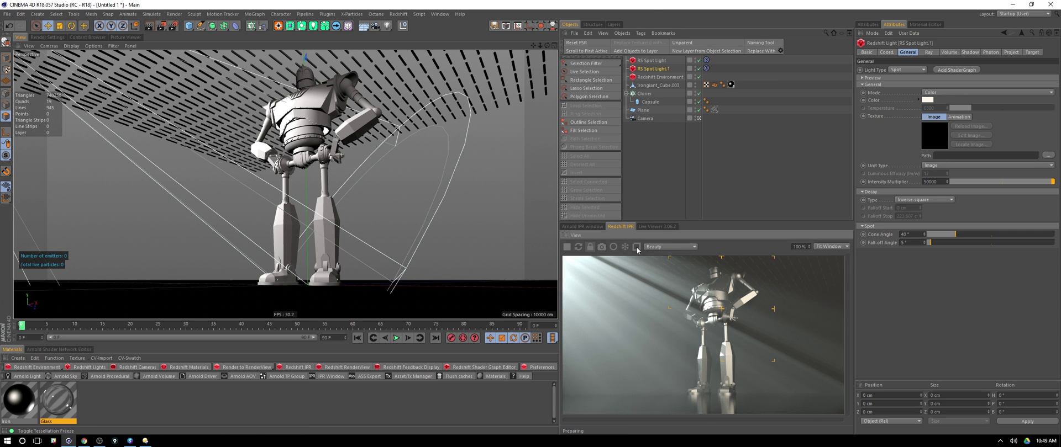
{"action": "left_click", "coordinate": [555, 46]}
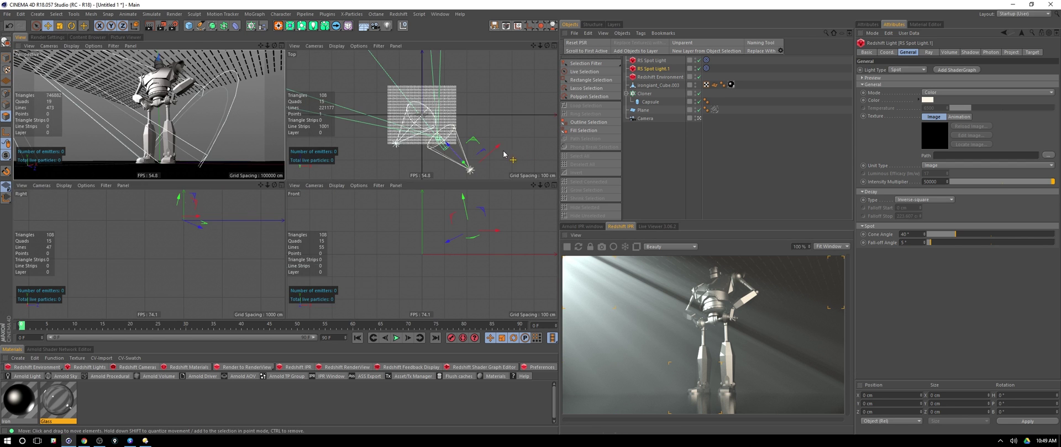
{"action": "left_click", "coordinate": [281, 45]}
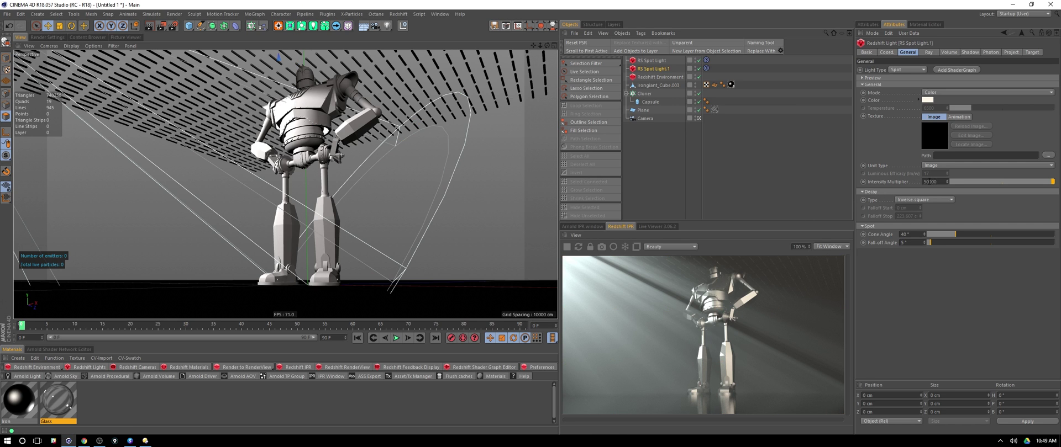
Set RS Spot Light.1's Intensity Multiplier to 75000.
{"action": "left_click", "coordinate": [946, 178]}
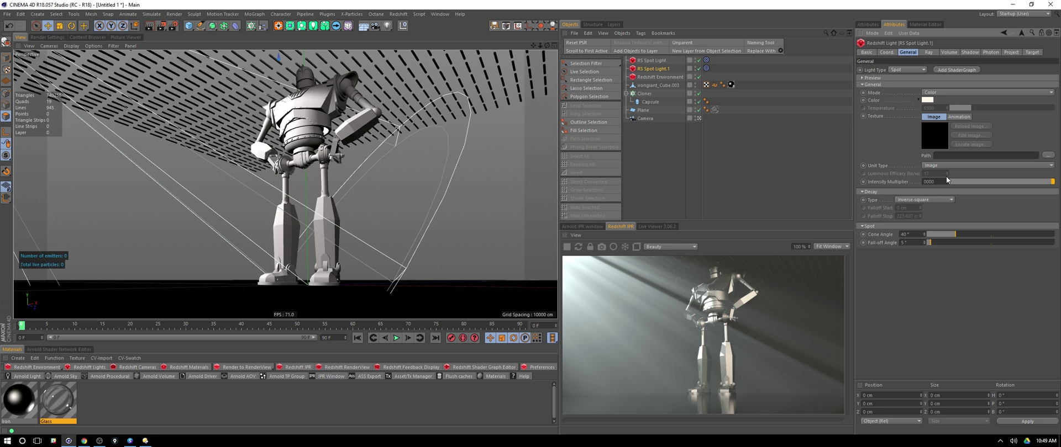
{"action": "type", "text": "75"}
{"action": "key", "text": "Return"}
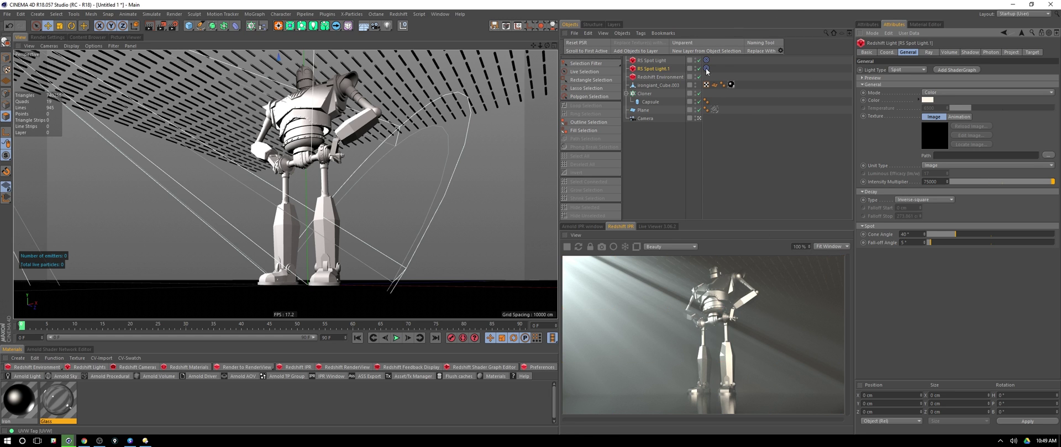
{"action": "left_click", "coordinate": [644, 93]}
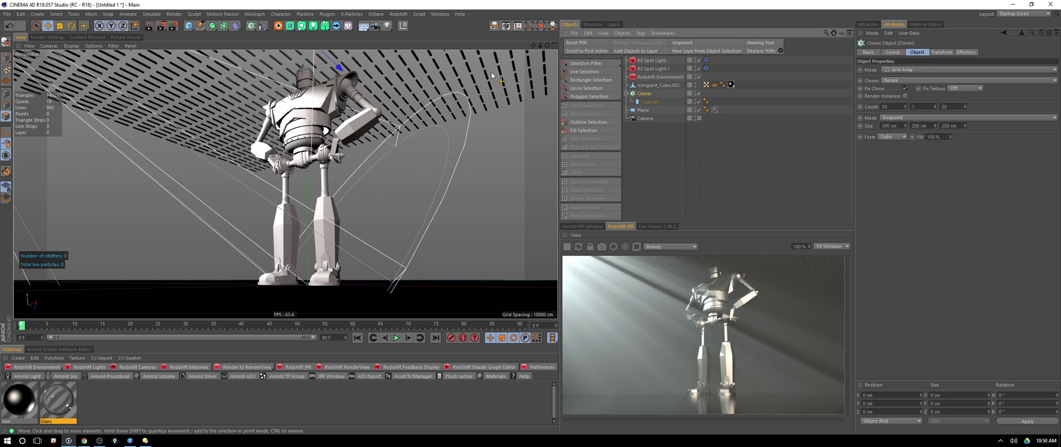
Give the first RS Spot Light intensity 65000, a 32° cone and 25° fall-off.
{"action": "left_click", "coordinate": [663, 69]}
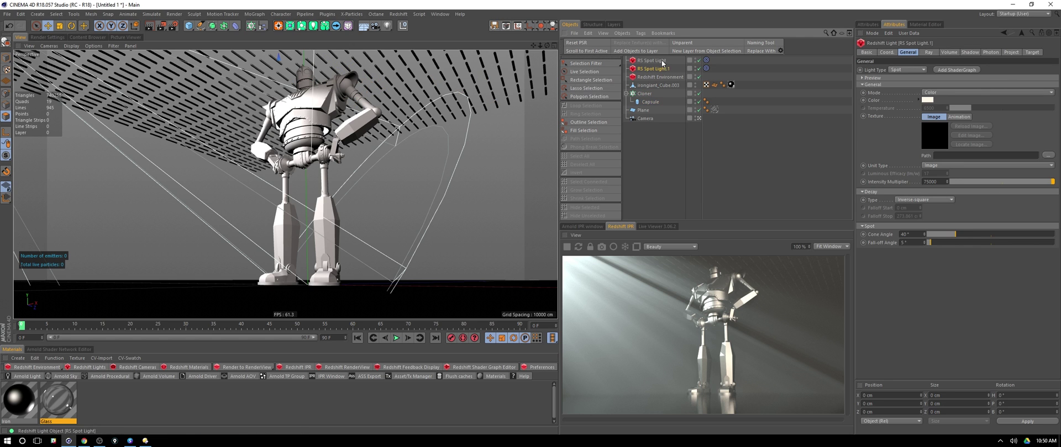
{"action": "left_click", "coordinate": [932, 182]}
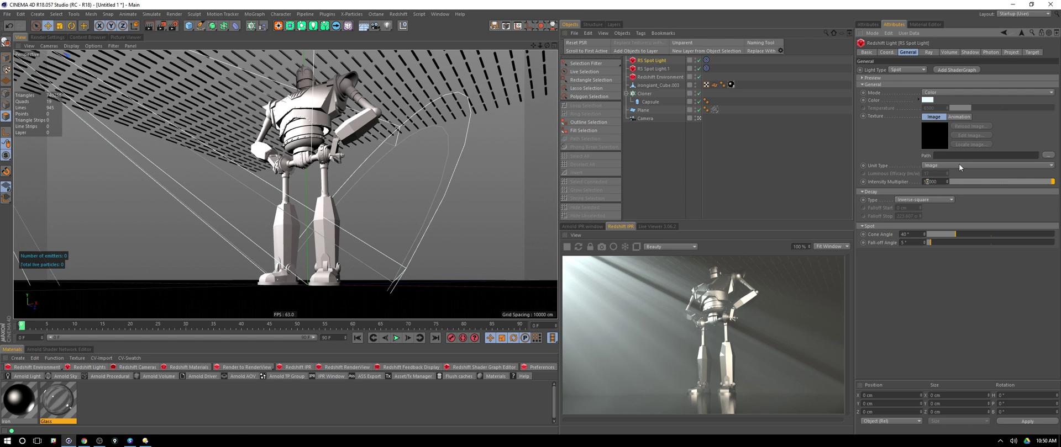
{"action": "type", "text": "65"}
{"action": "key", "text": "Return"}
{"action": "left_click_drag", "start_coordinate": [929, 243], "coordinate": [949, 235]}
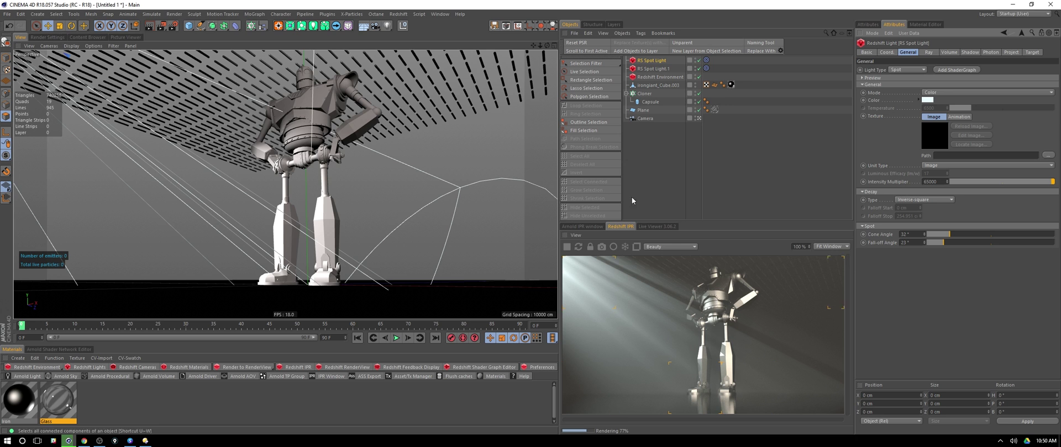
Reposition the first spotlight around the robot in the Top and Front views.
{"action": "left_click", "coordinate": [554, 45]}
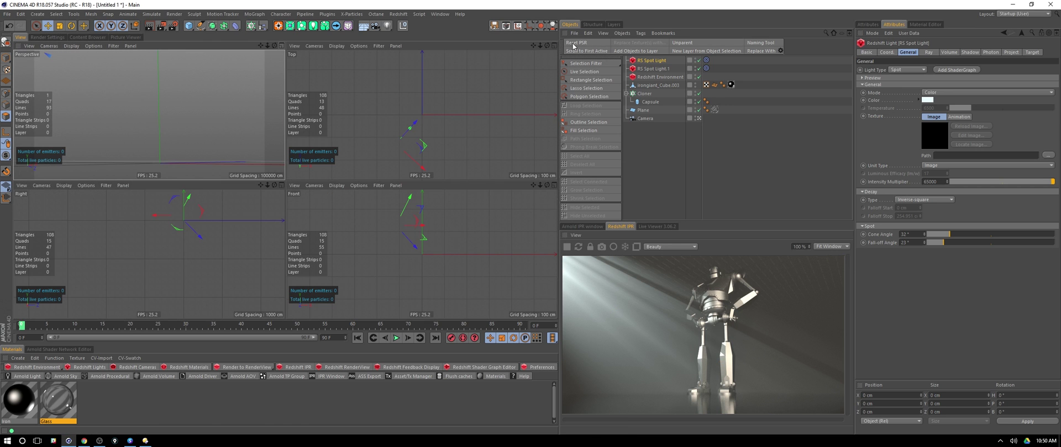
{"action": "left_click_drag", "start_coordinate": [437, 165], "coordinate": [437, 170]}
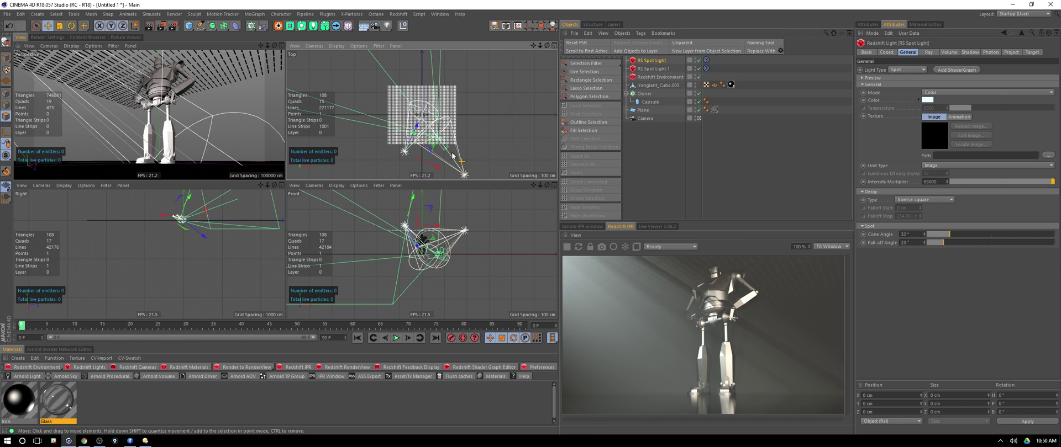
{"action": "left_click_drag", "start_coordinate": [430, 136], "coordinate": [423, 124]}
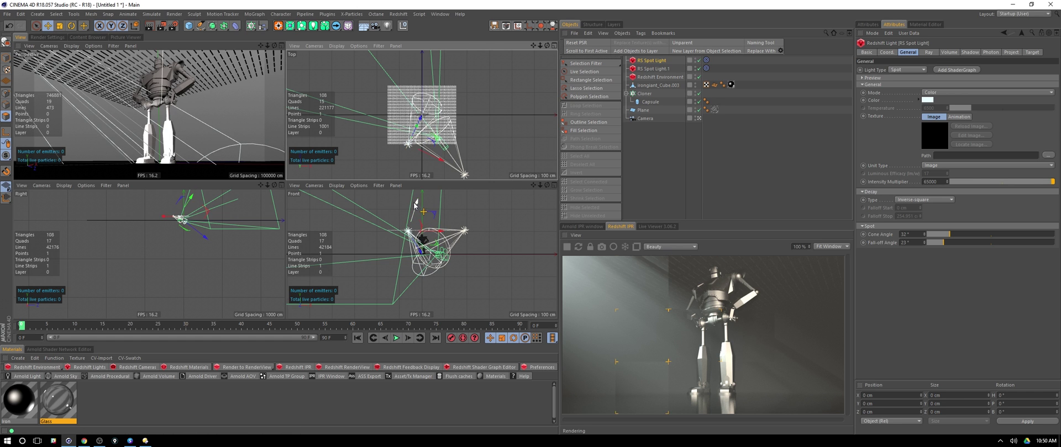
{"action": "left_click_drag", "start_coordinate": [416, 205], "coordinate": [418, 234]}
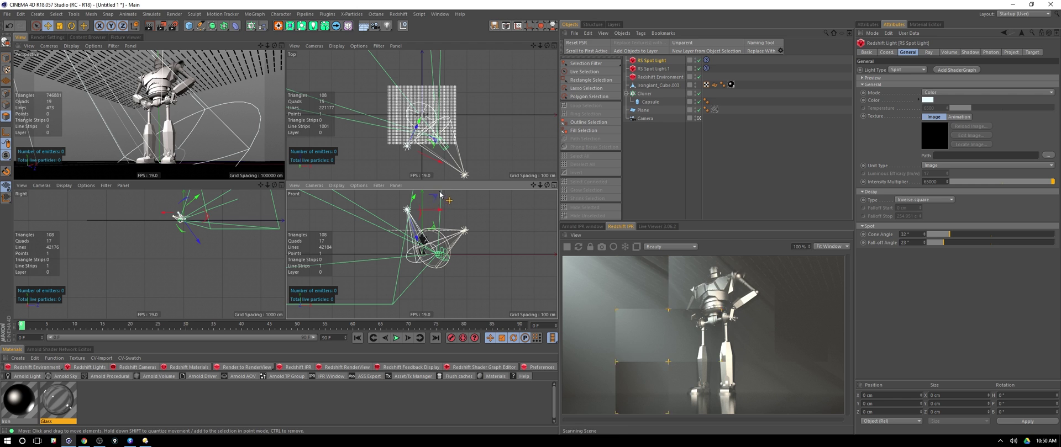
Switch the camera to the Super Wide 15 mm focal length preset.
{"action": "left_click", "coordinate": [282, 45]}
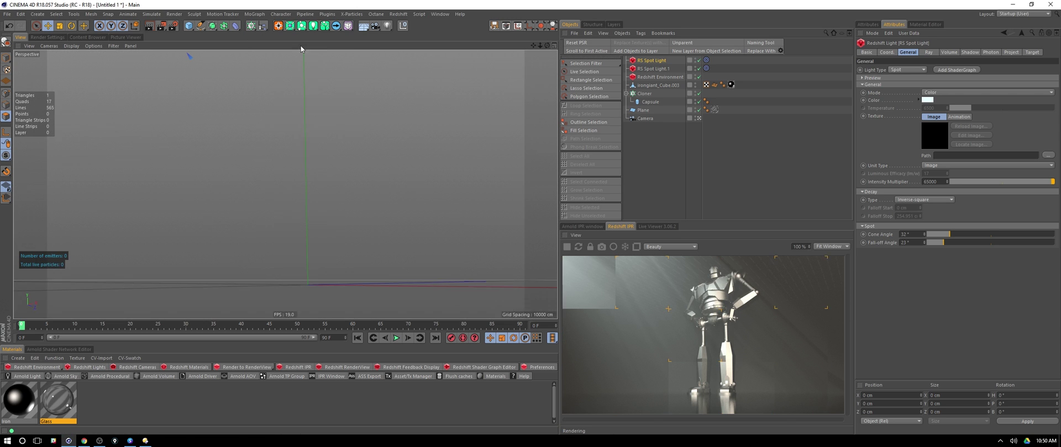
{"action": "left_click", "coordinate": [651, 119]}
{"action": "left_click", "coordinate": [983, 88]}
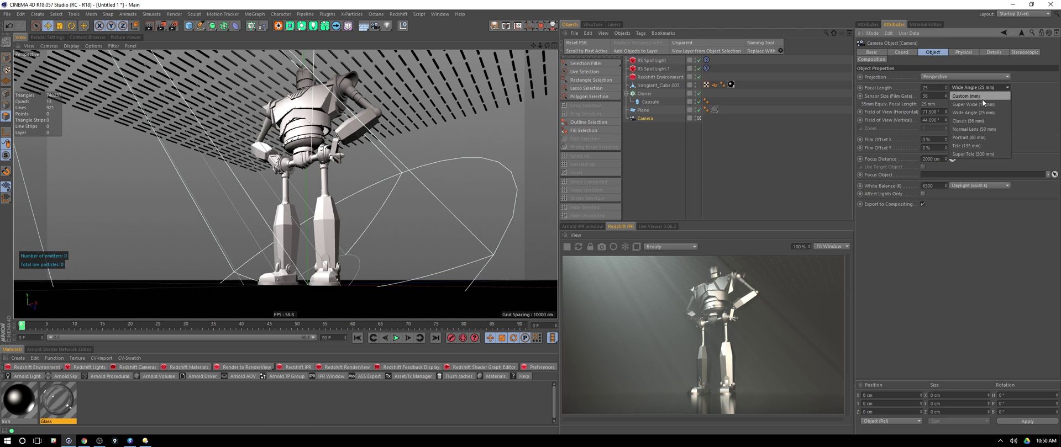
{"action": "left_click", "coordinate": [983, 99]}
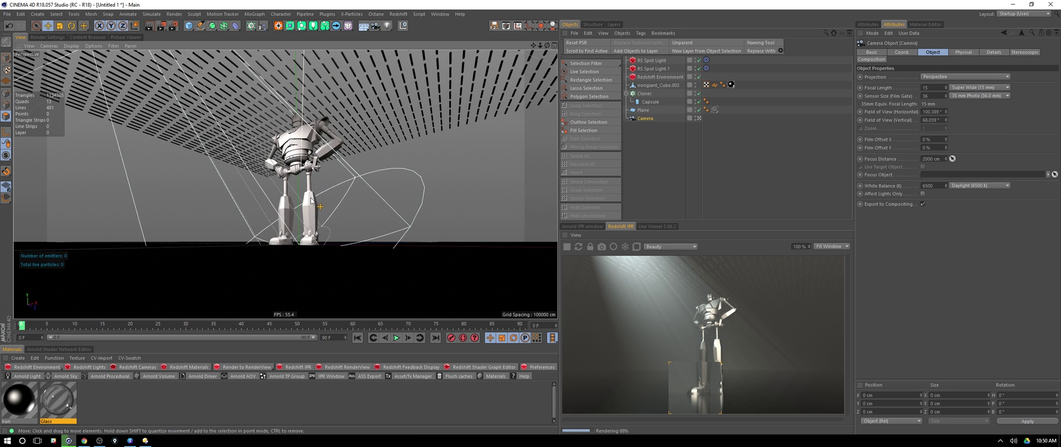
Frame the Iron Giant from a low angle looking up at it.
{"action": "left_click", "coordinate": [662, 89]}
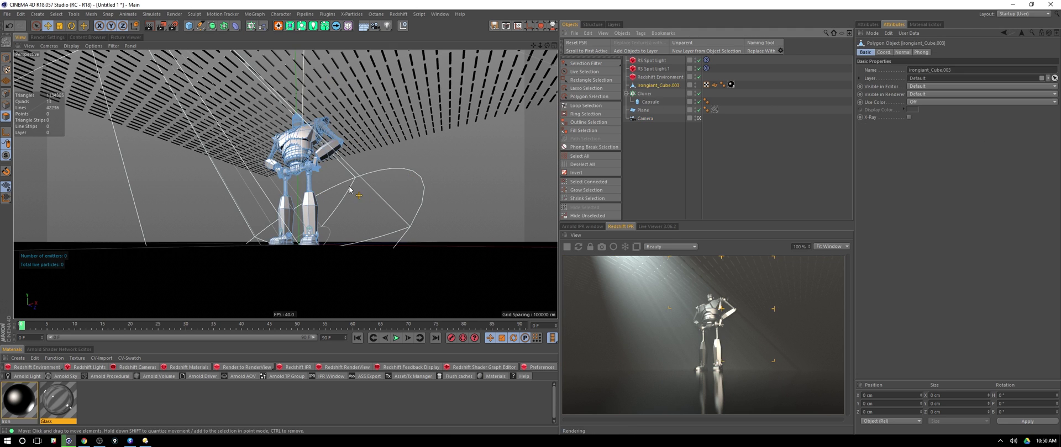
{"action": "scroll", "coordinate": [304, 193], "scroll_direction": "up", "scroll_amount": 5}
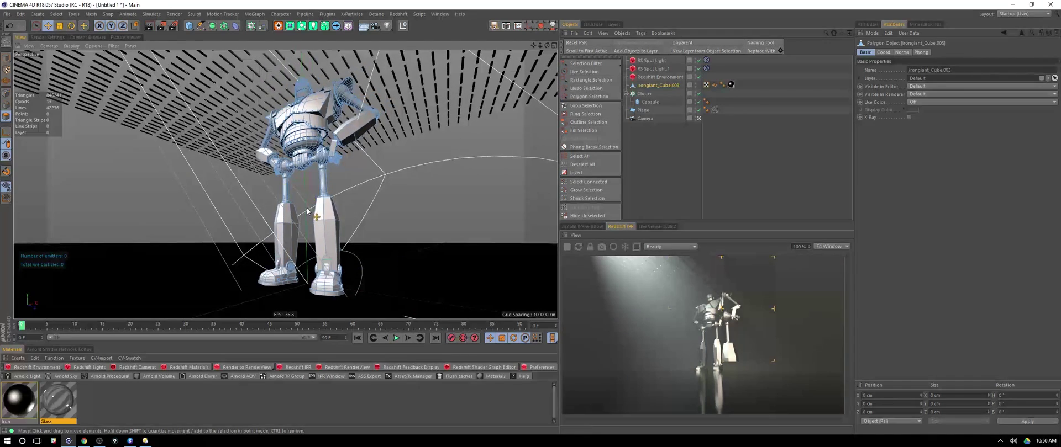
{"action": "left_click_drag", "start_coordinate": [308, 212], "coordinate": [313, 200], "text": "alt"}
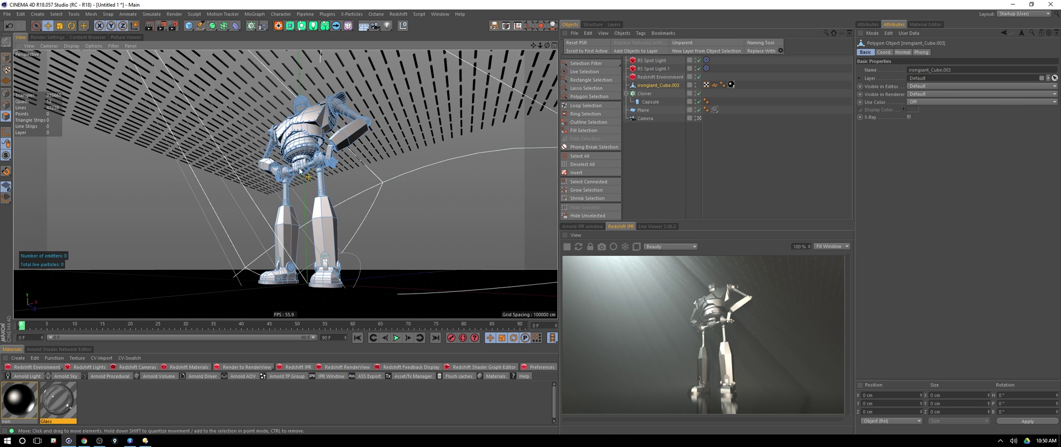
{"action": "left_click_drag", "start_coordinate": [305, 166], "coordinate": [313, 149], "text": "alt"}
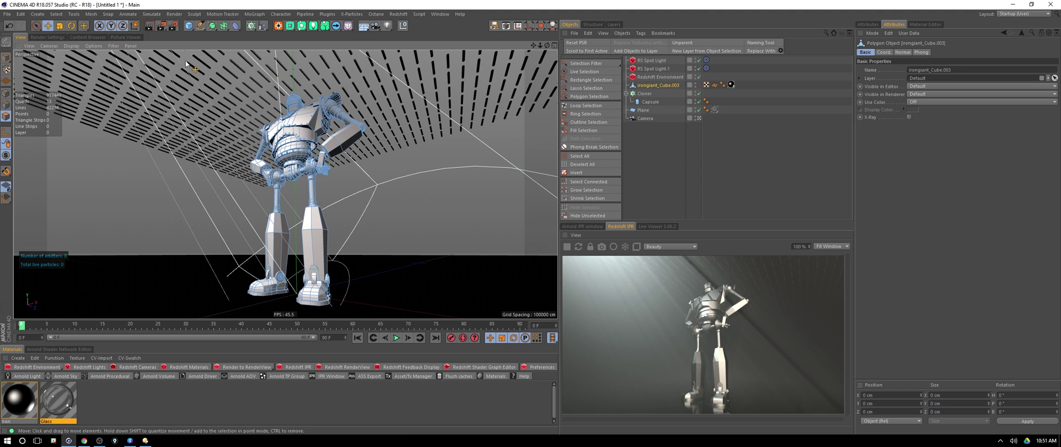
Render the low-angle shot to the Picture Viewer with Shift+R and zoom in to inspect details.
{"action": "key", "text": "shift+r"}
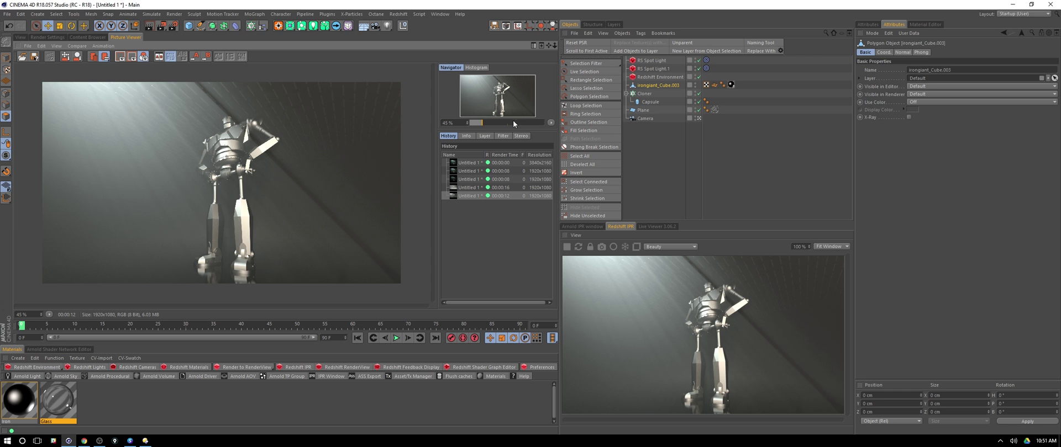
{"action": "left_click", "coordinate": [486, 122]}
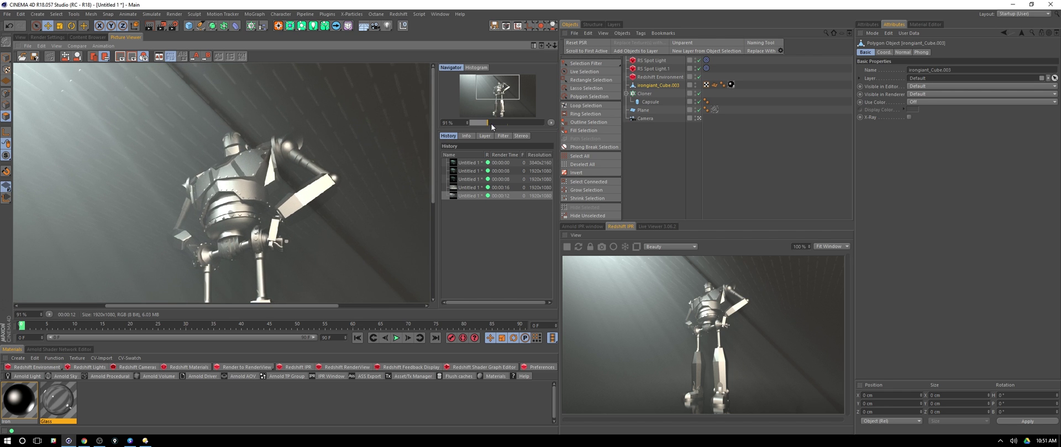
{"action": "left_click_drag", "start_coordinate": [500, 89], "coordinate": [496, 90]}
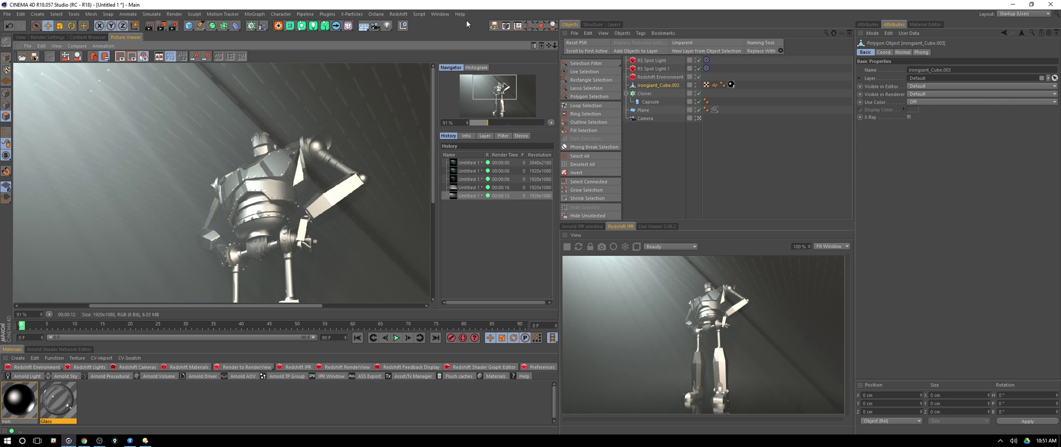
{"action": "left_click_drag", "start_coordinate": [488, 122], "coordinate": [493, 121]}
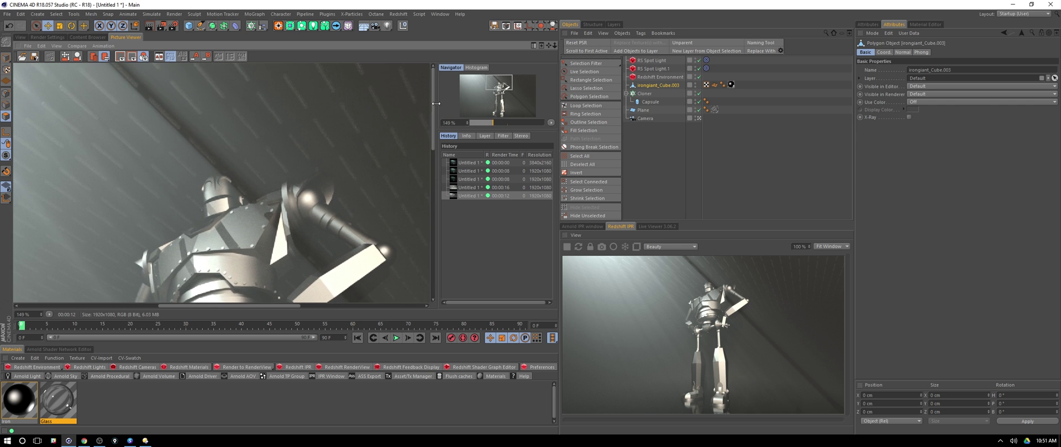
{"action": "left_click_drag", "start_coordinate": [432, 105], "coordinate": [419, 253]}
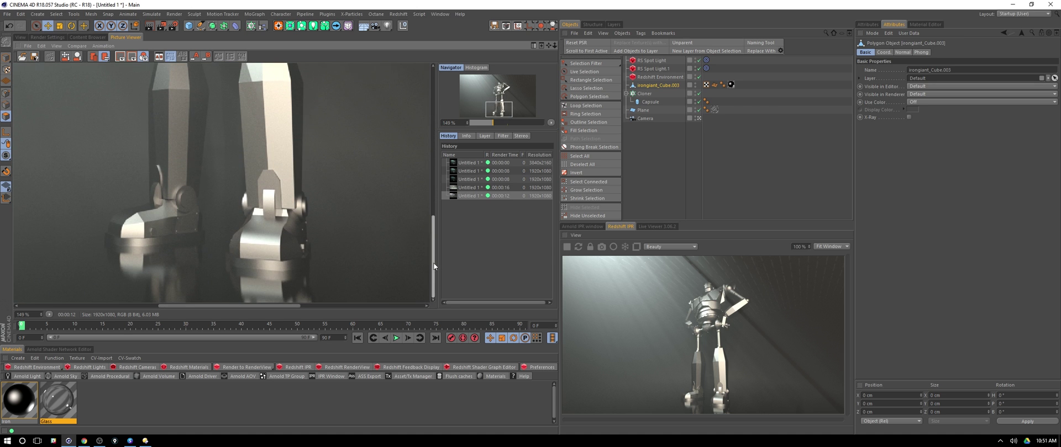
{"action": "left_click_drag", "start_coordinate": [491, 124], "coordinate": [482, 121]}
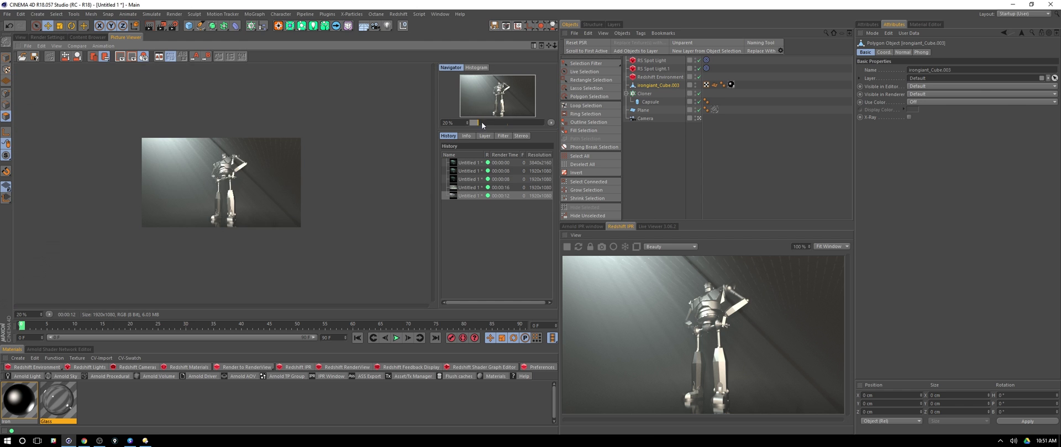
{"action": "left_click", "coordinate": [24, 37]}
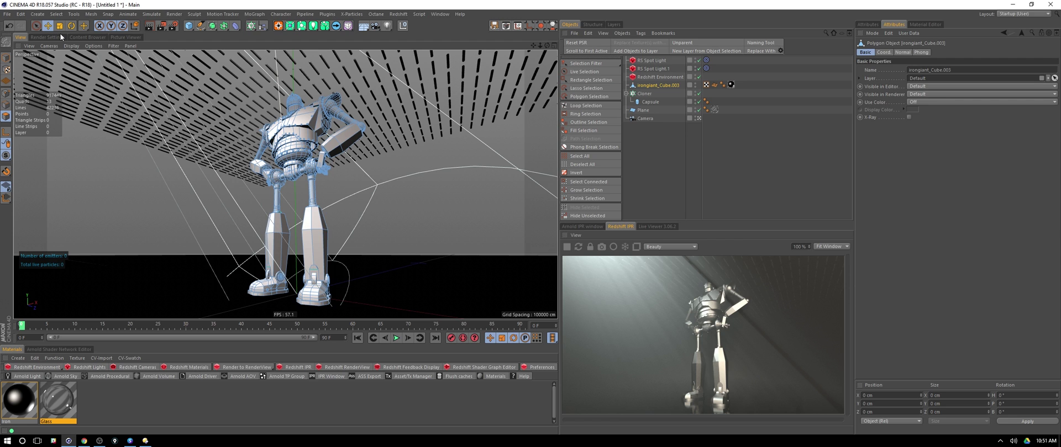
Check the RS Spot Light's Volume tab, then the Redshift Environment's scattering 0.05 and phase 0.582.
{"action": "left_click", "coordinate": [652, 60]}
{"action": "left_click", "coordinate": [949, 52]}
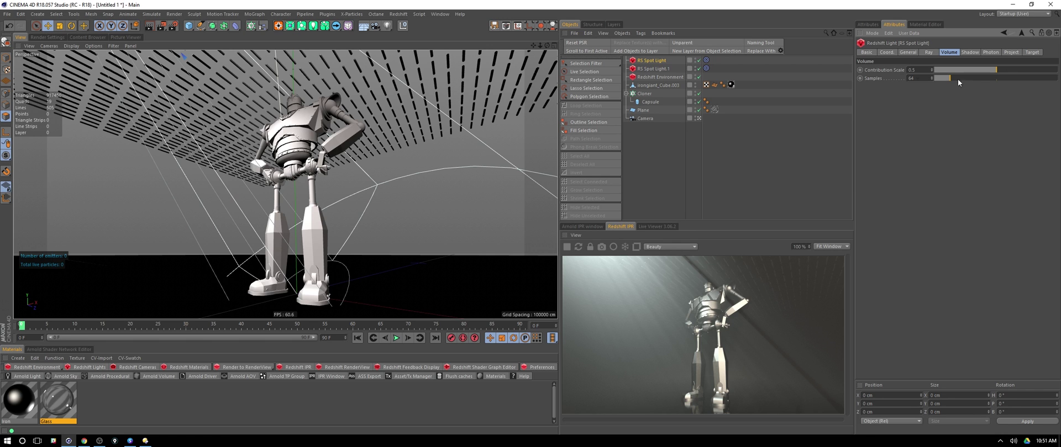
{"action": "left_click", "coordinate": [678, 78]}
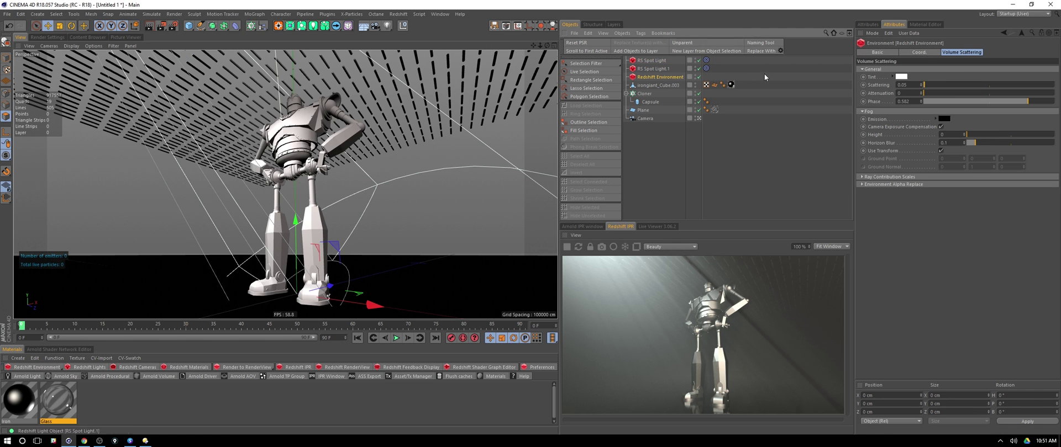